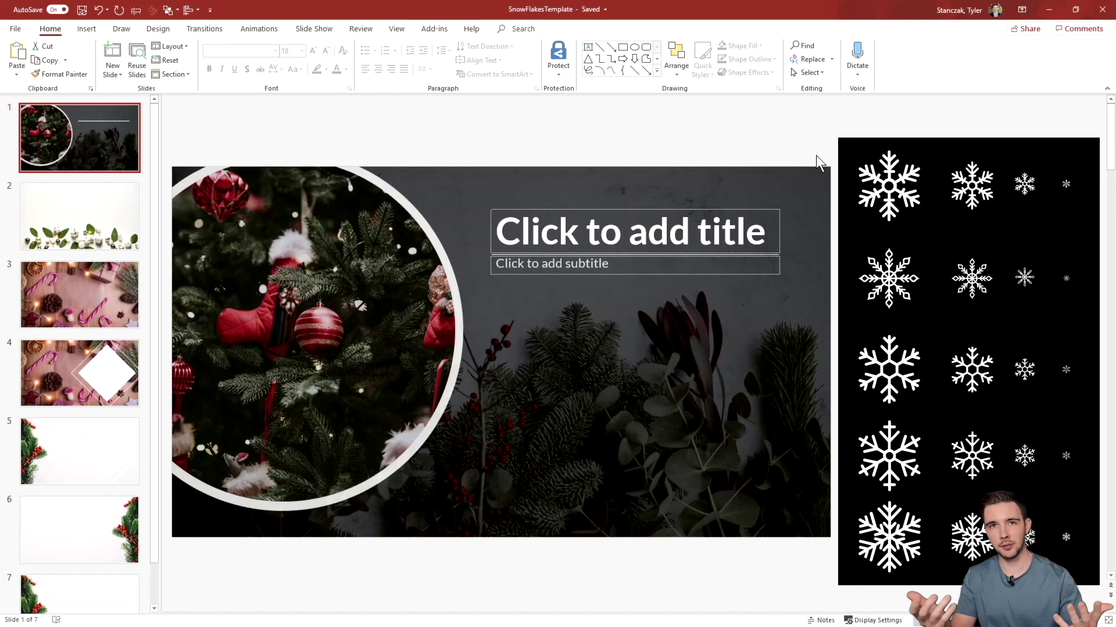
- Copy large white snowflakes from the panel beside the title, onto the right side and onto the tree
{"action": "left_click", "coordinate": [818, 180]}
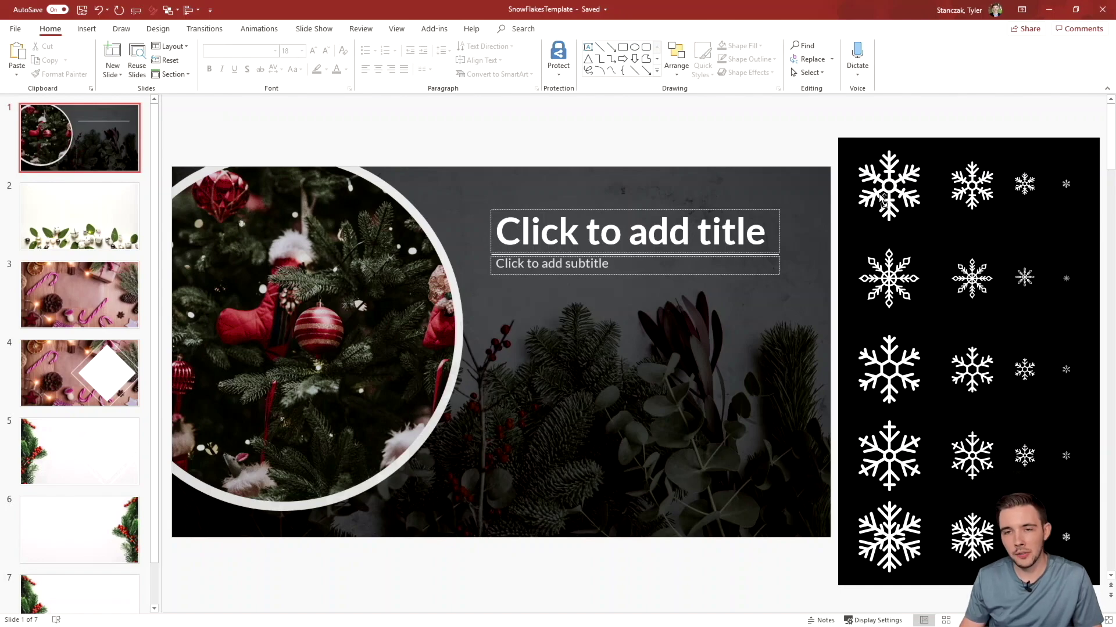
{"action": "mouse_move", "coordinate": [887, 196]}
{"action": "left_mouse_down"}
{"action": "mouse_move", "coordinate": [554, 235]}
{"action": "mouse_move", "coordinate": [477, 211]}
{"action": "left_mouse_up"}
{"action": "left_click_drag", "start_coordinate": [889, 281], "coordinate": [784, 354]}
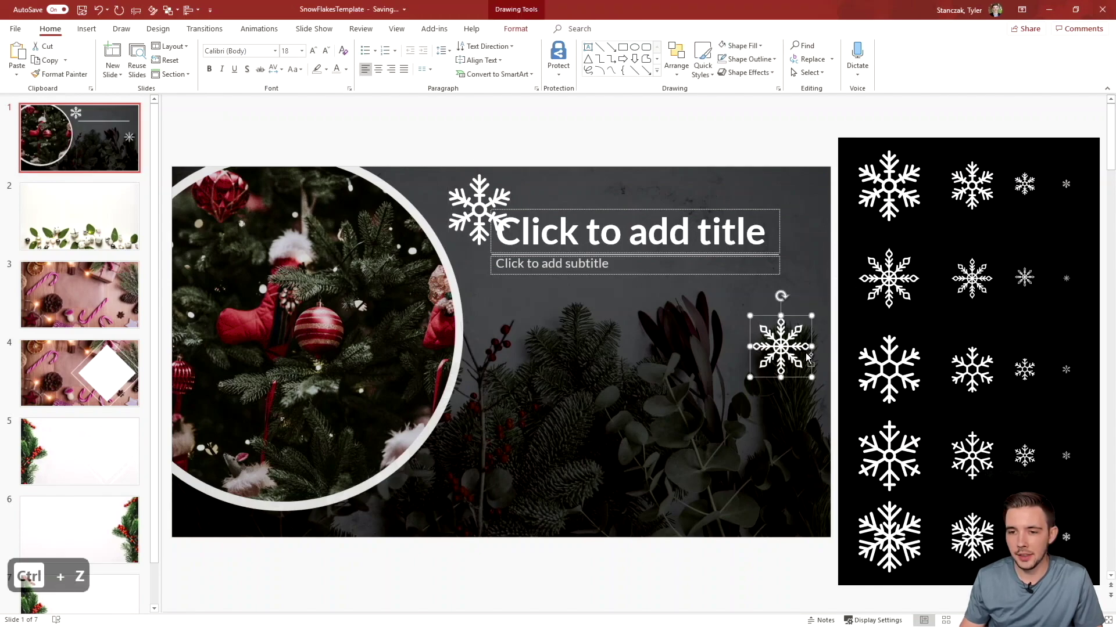
{"action": "left_click", "coordinate": [796, 400]}
{"action": "left_click_drag", "start_coordinate": [796, 401], "coordinate": [343, 444]}
{"action": "left_click_drag", "start_coordinate": [875, 470], "coordinate": [197, 280]}
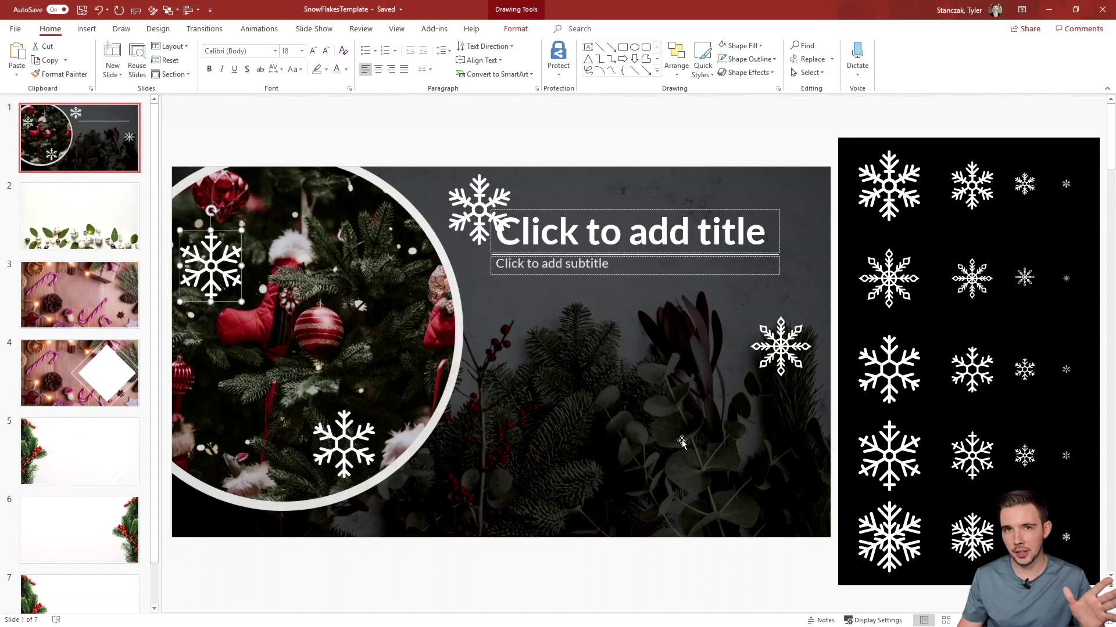
{"action": "left_click_drag", "start_coordinate": [897, 530], "coordinate": [683, 469]}
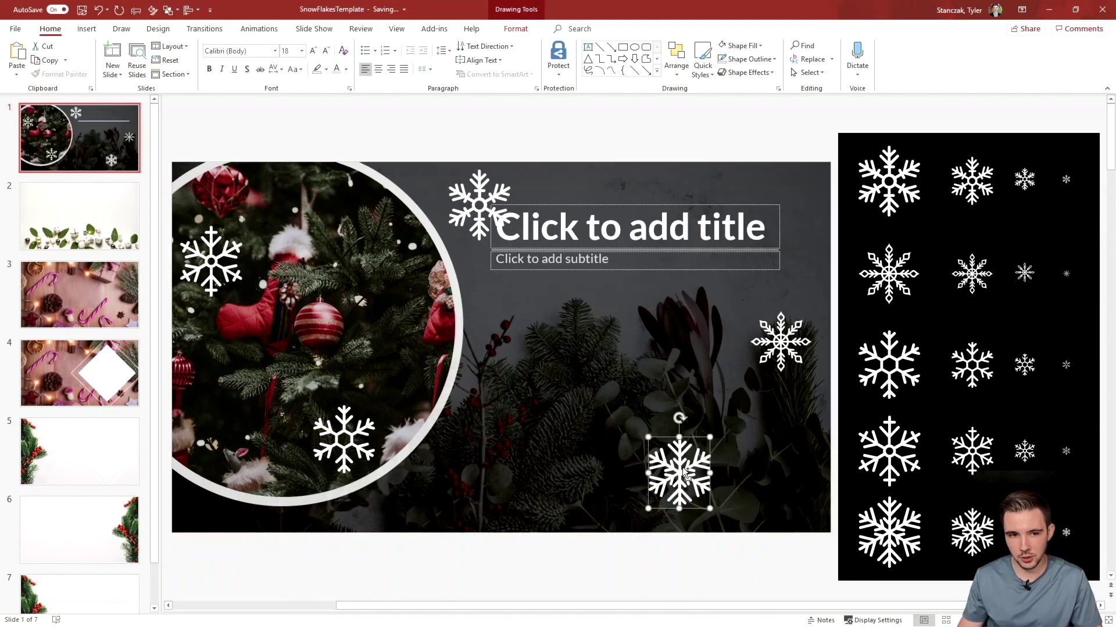
{"action": "key", "text": "ctrl+z"}
- Place medium snowflakes at the top right, tree circle, lower left, lower right and slide centre
{"action": "left_click", "coordinate": [979, 197]}
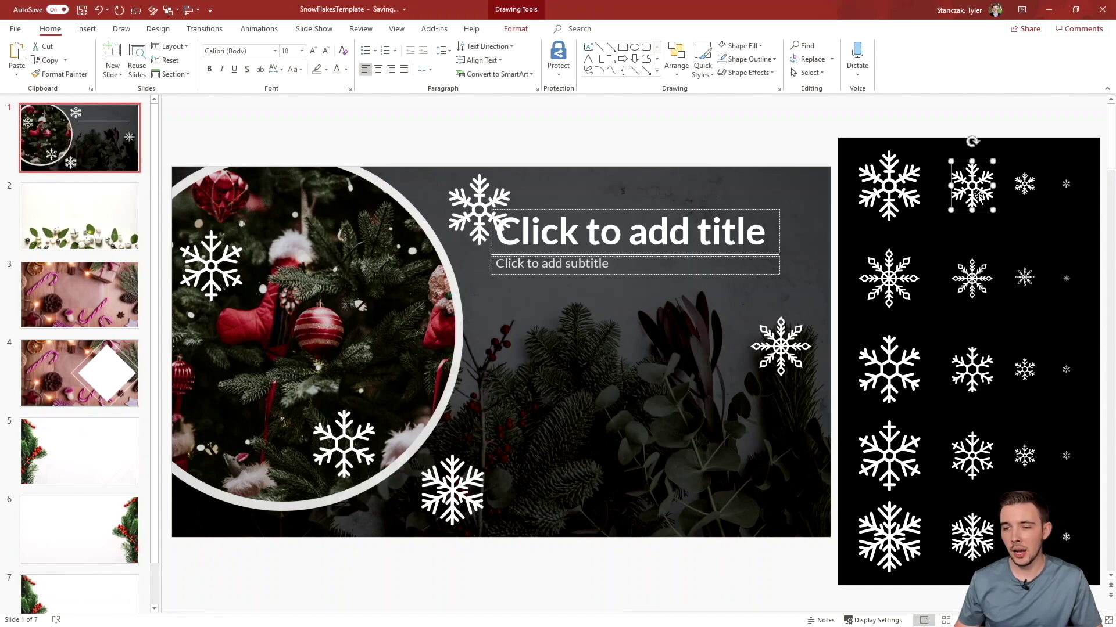
{"action": "left_click_drag", "start_coordinate": [978, 196], "coordinate": [797, 209]}
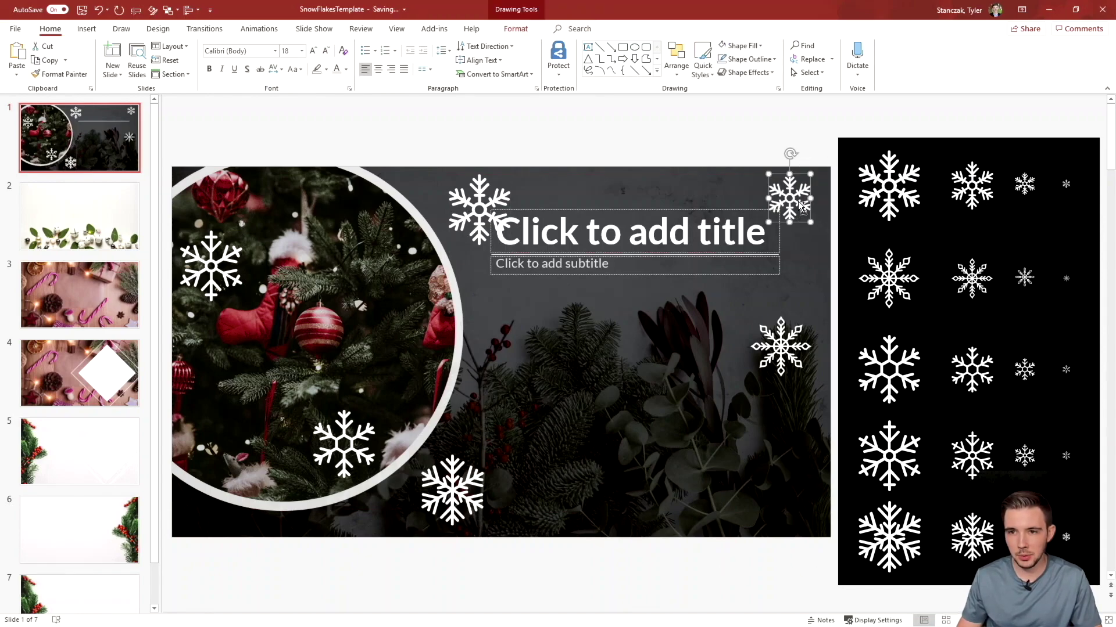
{"action": "left_click_drag", "start_coordinate": [972, 278], "coordinate": [367, 215]}
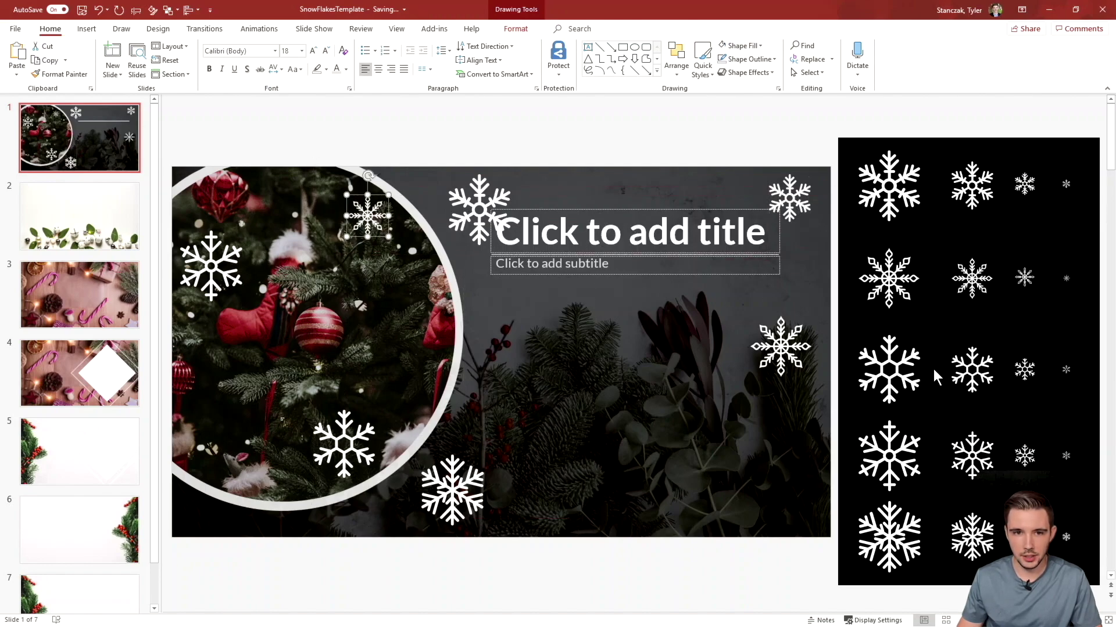
{"action": "left_click", "coordinate": [976, 377]}
{"action": "left_click_drag", "start_coordinate": [976, 378], "coordinate": [200, 438]}
{"action": "left_click", "coordinate": [971, 458]}
{"action": "left_click_drag", "start_coordinate": [971, 458], "coordinate": [815, 507]}
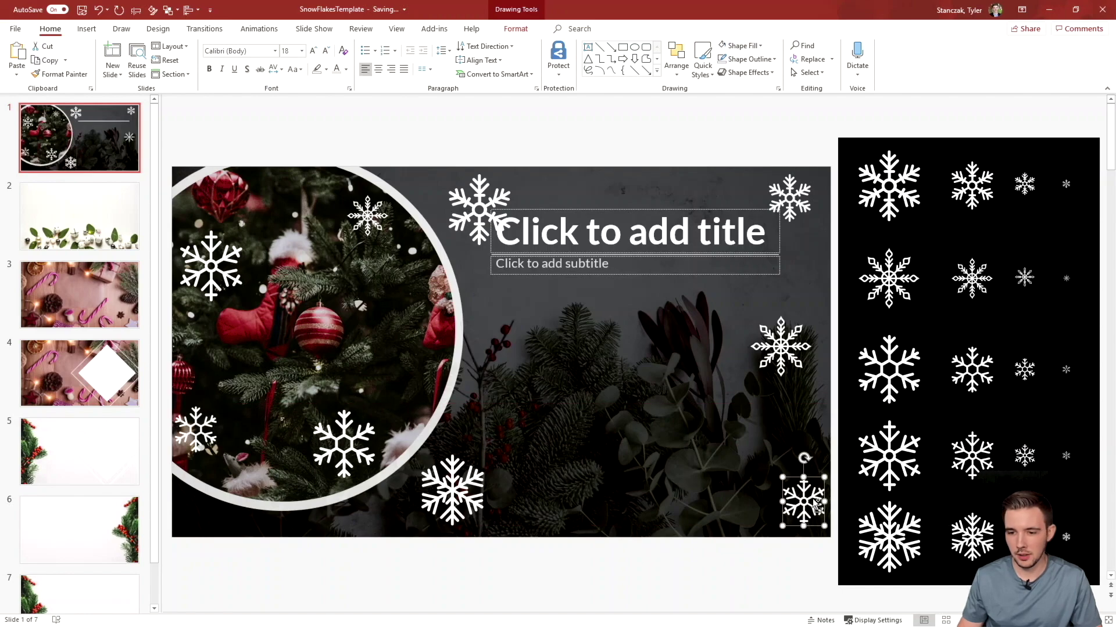
{"action": "left_click", "coordinate": [969, 534]}
{"action": "left_click_drag", "start_coordinate": [969, 535], "coordinate": [537, 349]}
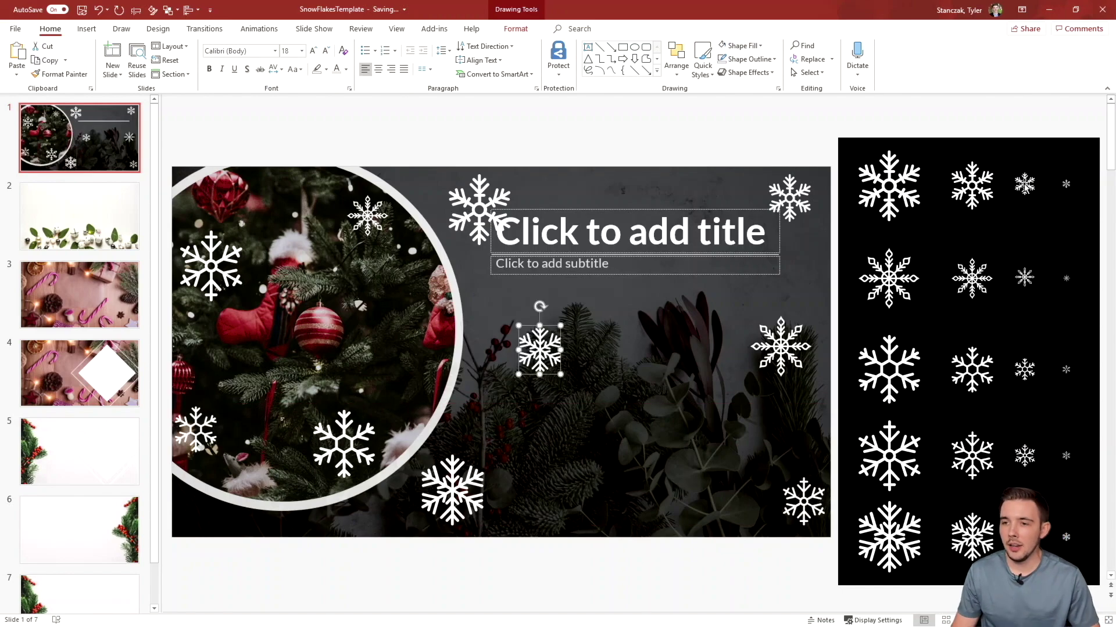
- Add small snowflakes above the title, at the lower right and beside the tree
{"action": "left_click", "coordinate": [1024, 185]}
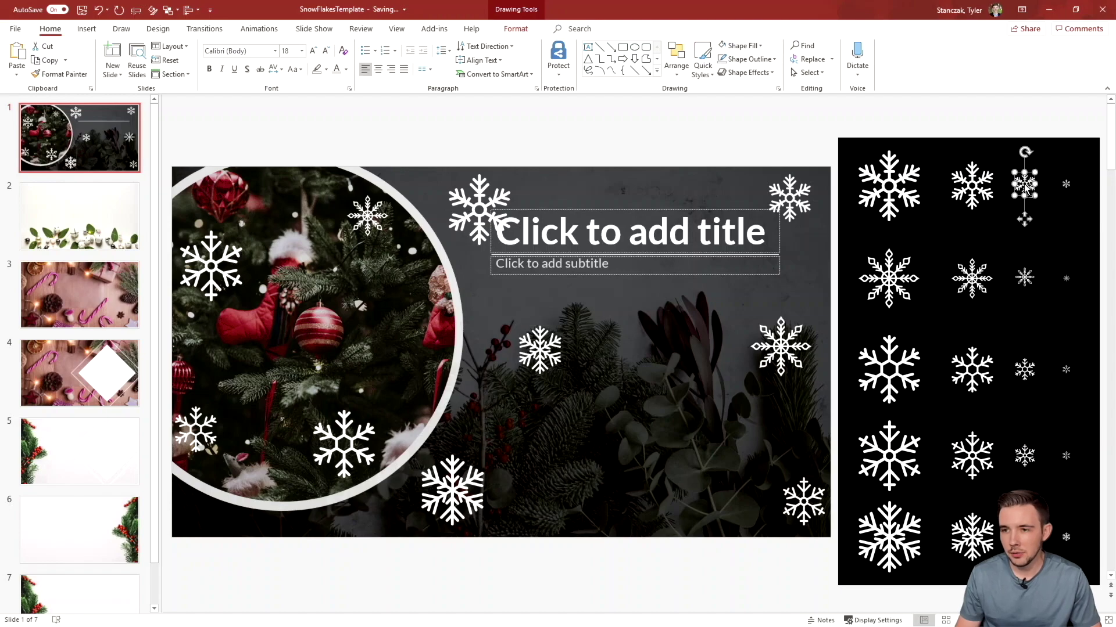
{"action": "left_click_drag", "start_coordinate": [1025, 185], "coordinate": [728, 205]}
{"action": "left_click", "coordinate": [1024, 277]}
{"action": "left_click_drag", "start_coordinate": [1025, 277], "coordinate": [720, 454]}
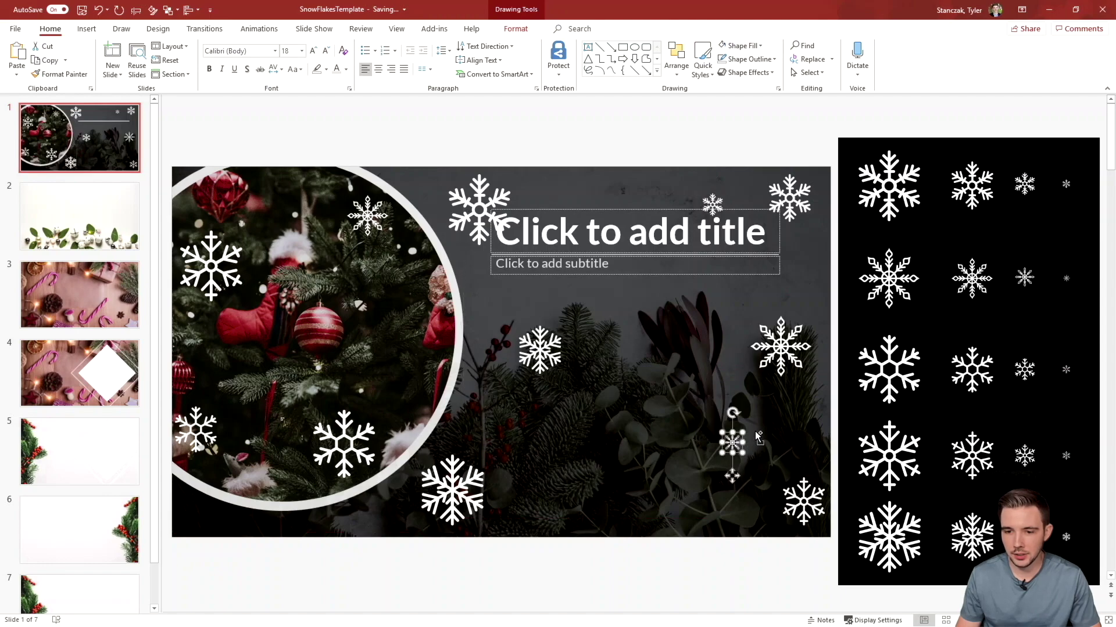
{"action": "left_click", "coordinate": [1024, 369]}
{"action": "key", "text": "ctrl+z"}
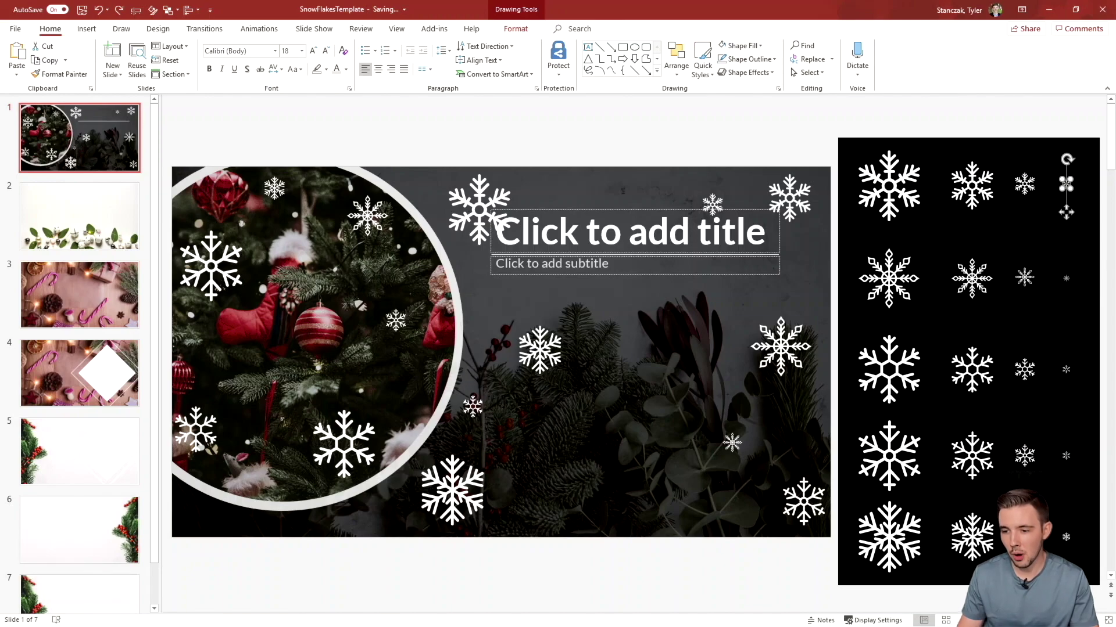
{"action": "left_click_drag", "start_coordinate": [1067, 212], "coordinate": [539, 211]}
{"action": "left_click_drag", "start_coordinate": [1066, 278], "coordinate": [473, 263]}
{"action": "left_click_drag", "start_coordinate": [1066, 369], "coordinate": [491, 351]}
- Sprinkle tiny snowflakes beside the subtitle, across the tree and near the lower right
{"action": "left_click_drag", "start_coordinate": [980, 495], "coordinate": [799, 427]}
{"action": "left_click_drag", "start_coordinate": [1067, 305], "coordinate": [800, 305]}
{"action": "left_click_drag", "start_coordinate": [1067, 395], "coordinate": [386, 408]}
{"action": "left_click_drag", "start_coordinate": [1067, 211], "coordinate": [279, 275]}
{"action": "left_click_drag", "start_coordinate": [1067, 210], "coordinate": [784, 477]}
{"action": "left_click", "coordinate": [1066, 305]}
{"action": "left_click_drag", "start_coordinate": [1067, 305], "coordinate": [639, 199]}
{"action": "left_click_drag", "start_coordinate": [1067, 210], "coordinate": [503, 532]}
- Scatter more tiny snowflakes across the lower half and along the bottom edge
{"action": "left_click_drag", "start_coordinate": [1067, 396], "coordinate": [400, 437]}
{"action": "left_click_drag", "start_coordinate": [1067, 305], "coordinate": [507, 418]}
{"action": "left_click_drag", "start_coordinate": [1067, 453], "coordinate": [812, 257]}
{"action": "left_click_drag", "start_coordinate": [1067, 211], "coordinate": [763, 552]}
{"action": "left_click_drag", "start_coordinate": [1067, 396], "coordinate": [403, 528]}
{"action": "left_click_drag", "start_coordinate": [1066, 373], "coordinate": [184, 531]}
{"action": "left_click_drag", "start_coordinate": [1067, 211], "coordinate": [211, 543]}
{"action": "left_click", "coordinate": [1067, 305]}
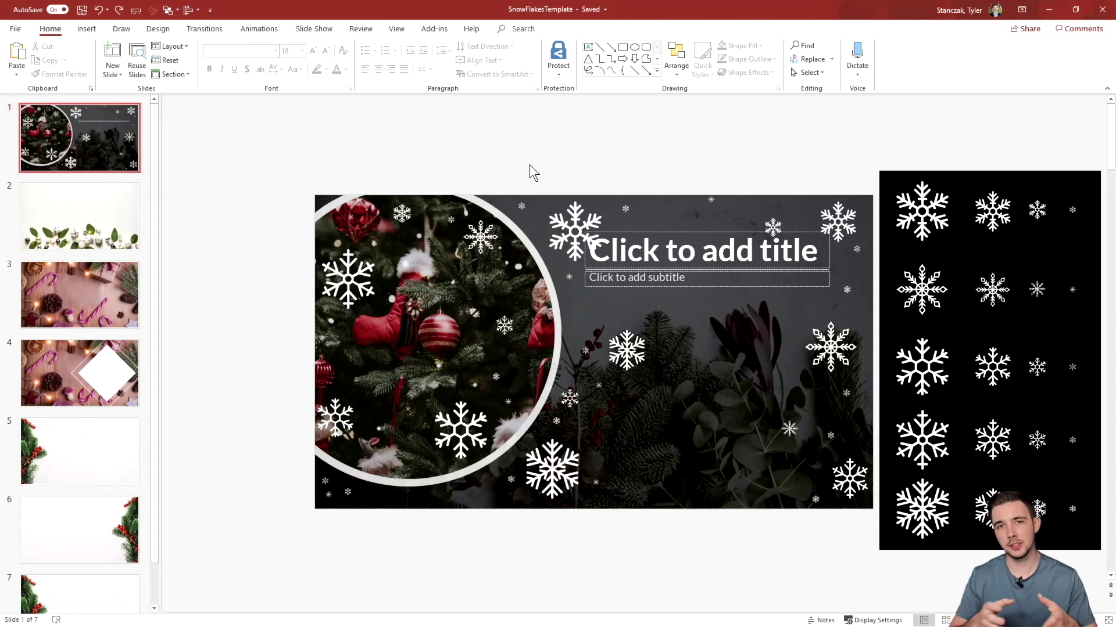
- Give the snowflake beside the title a Lines motion path starting above the slide
{"action": "left_click", "coordinate": [574, 215]}
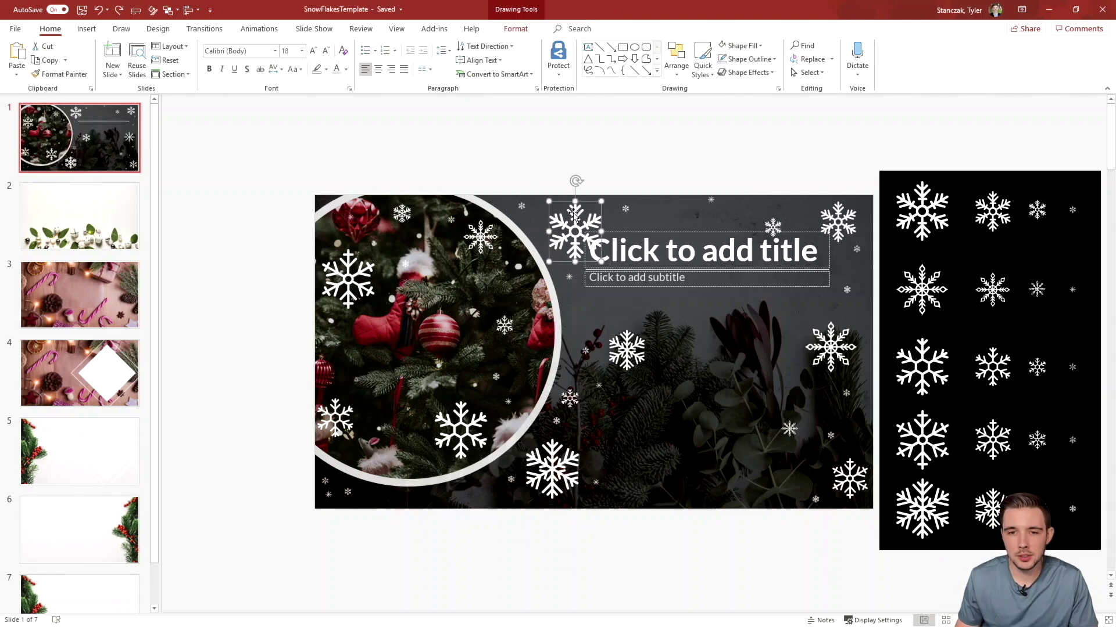
{"action": "left_click", "coordinate": [260, 29]}
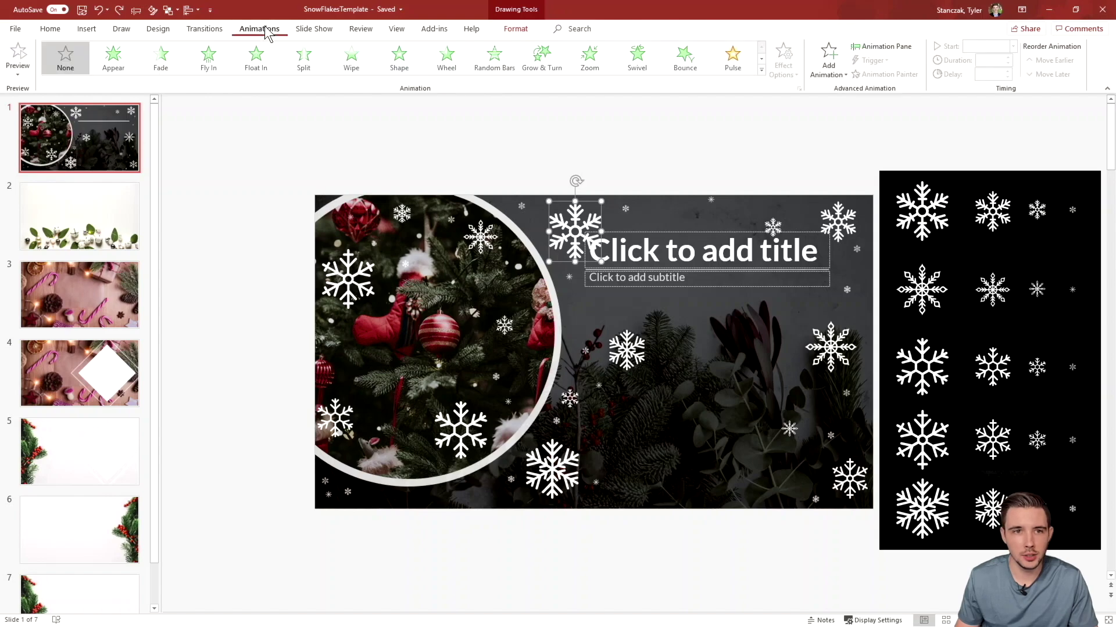
{"action": "left_click", "coordinate": [761, 70]}
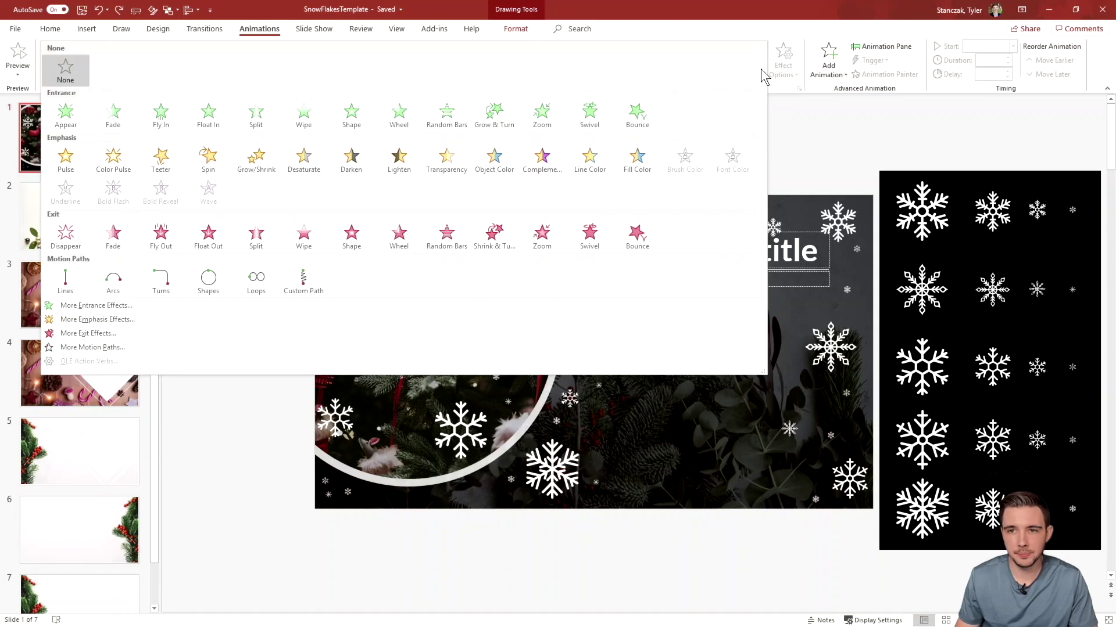
{"action": "left_click", "coordinate": [65, 280]}
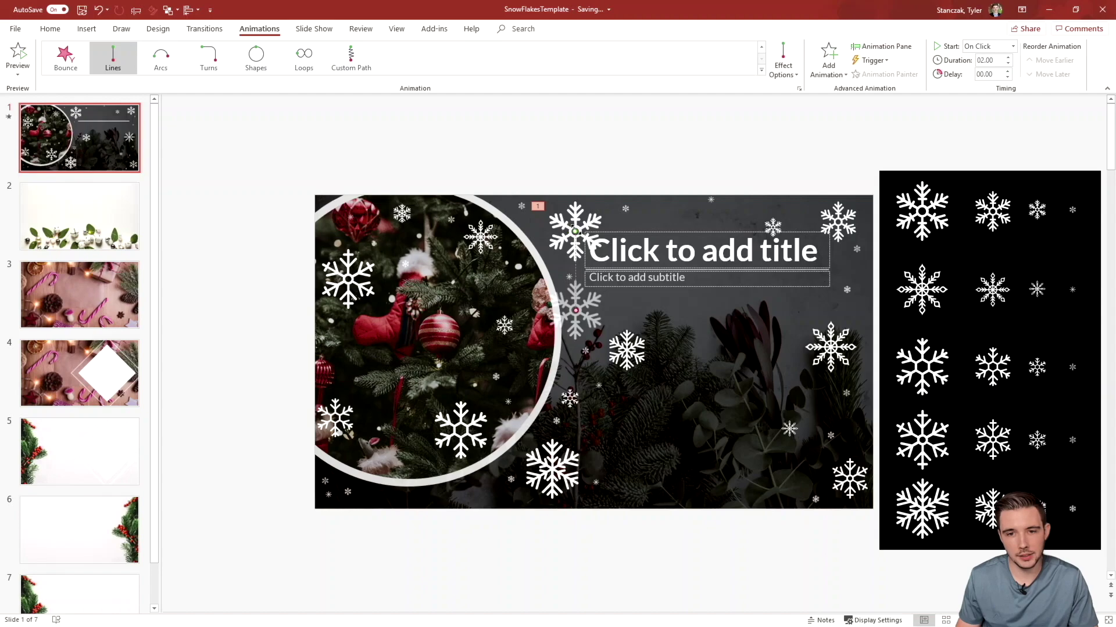
{"action": "left_click_drag", "start_coordinate": [577, 235], "coordinate": [577, 155]}
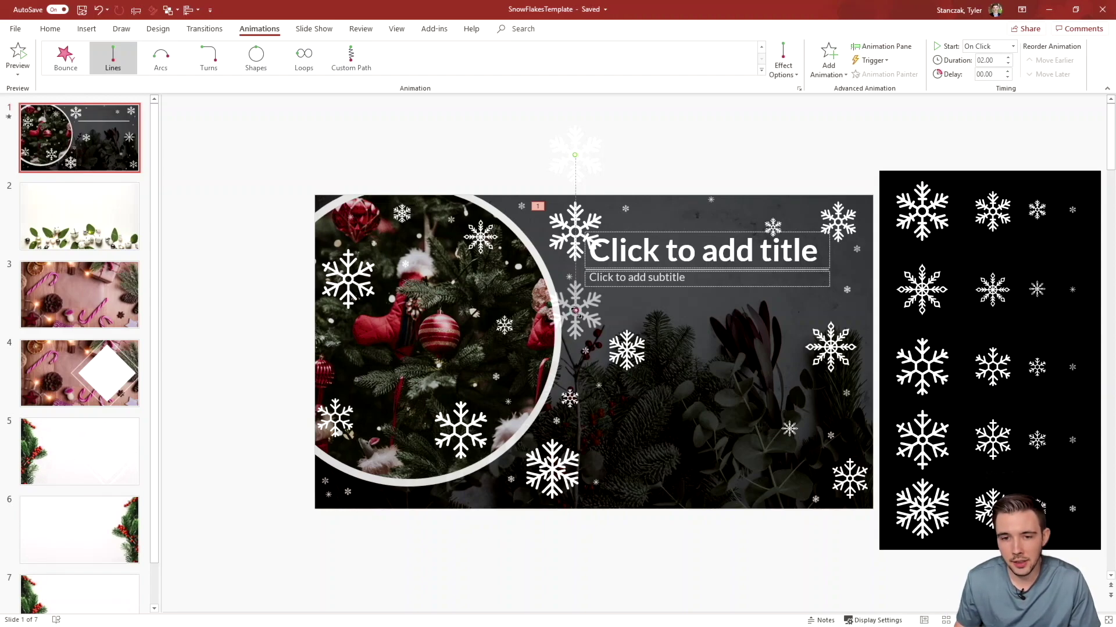
{"action": "scroll", "coordinate": [575, 312], "scroll_direction": "up", "scroll_amount": 2}
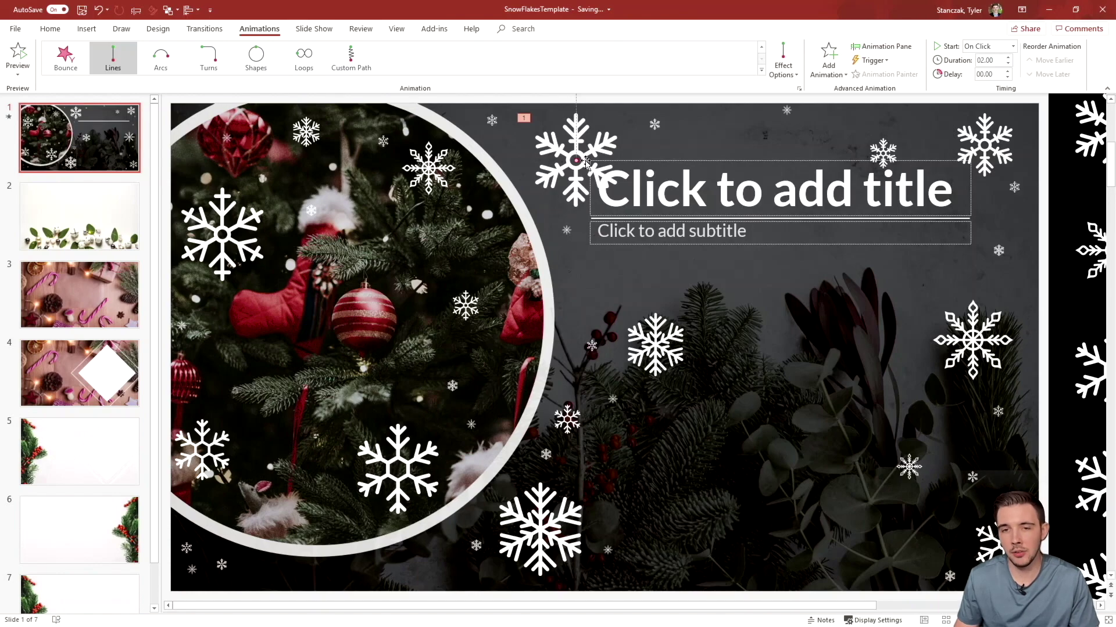
{"action": "scroll", "coordinate": [587, 166], "scroll_direction": "down", "scroll_amount": 3}
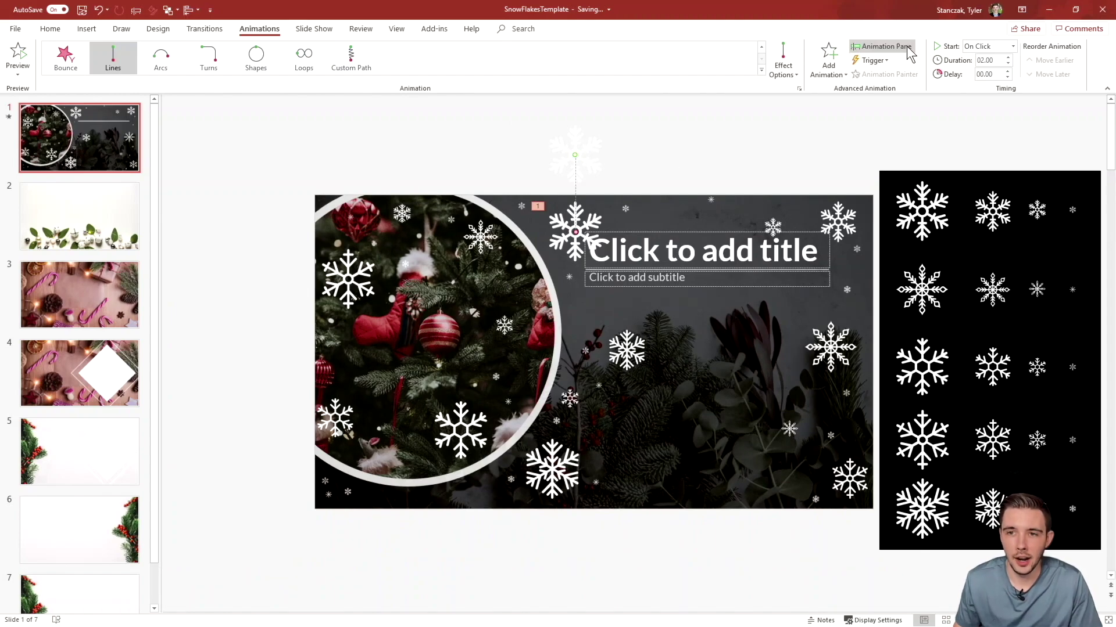
- Set the Graphic 28 fall to Start With Previous in the Animation Pane and preview it
{"action": "left_click", "coordinate": [881, 46]}
{"action": "left_click", "coordinate": [1100, 146]}
{"action": "left_click", "coordinate": [1054, 172]}
{"action": "left_click", "coordinate": [920, 128]}
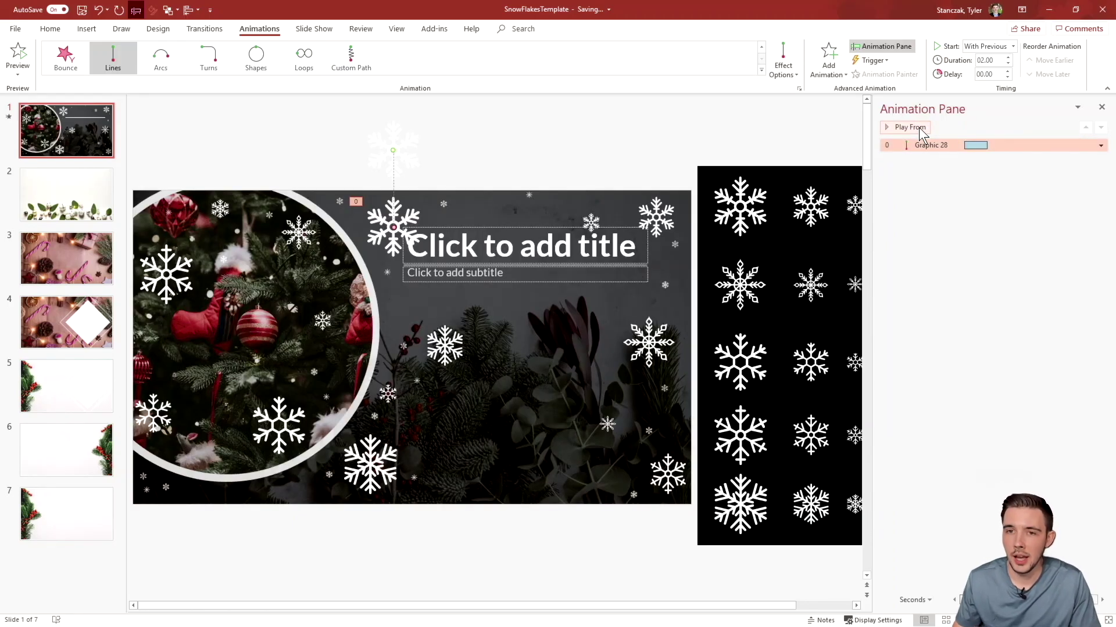
{"action": "left_click", "coordinate": [831, 67]}
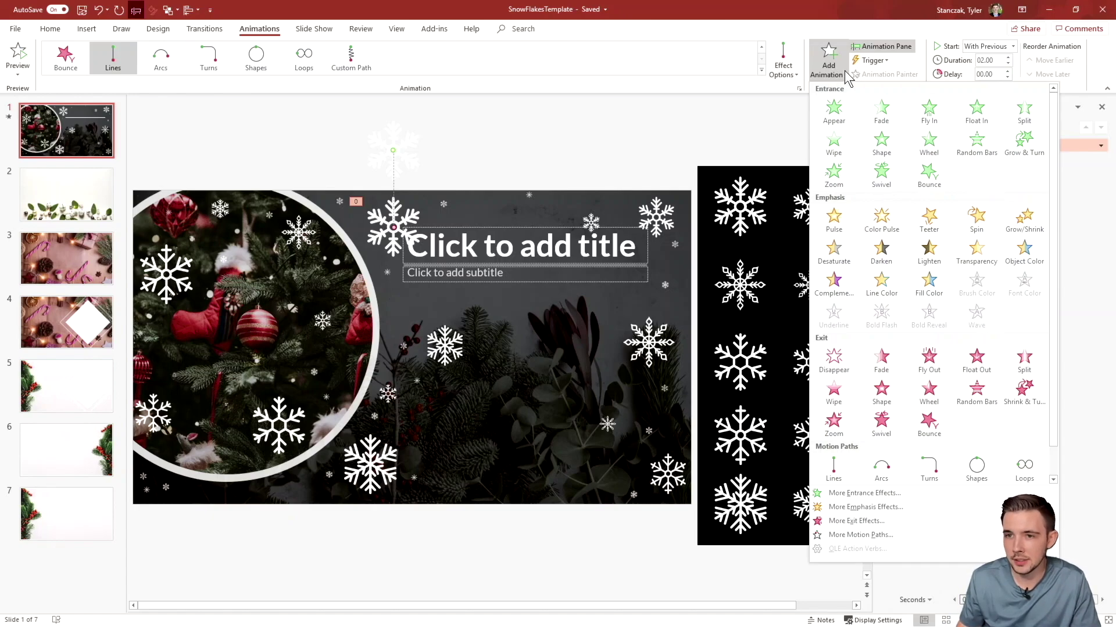
- Add a Spin emphasis to the snowflake, keeping its default 360° clockwise settings
{"action": "left_click", "coordinate": [762, 69]}
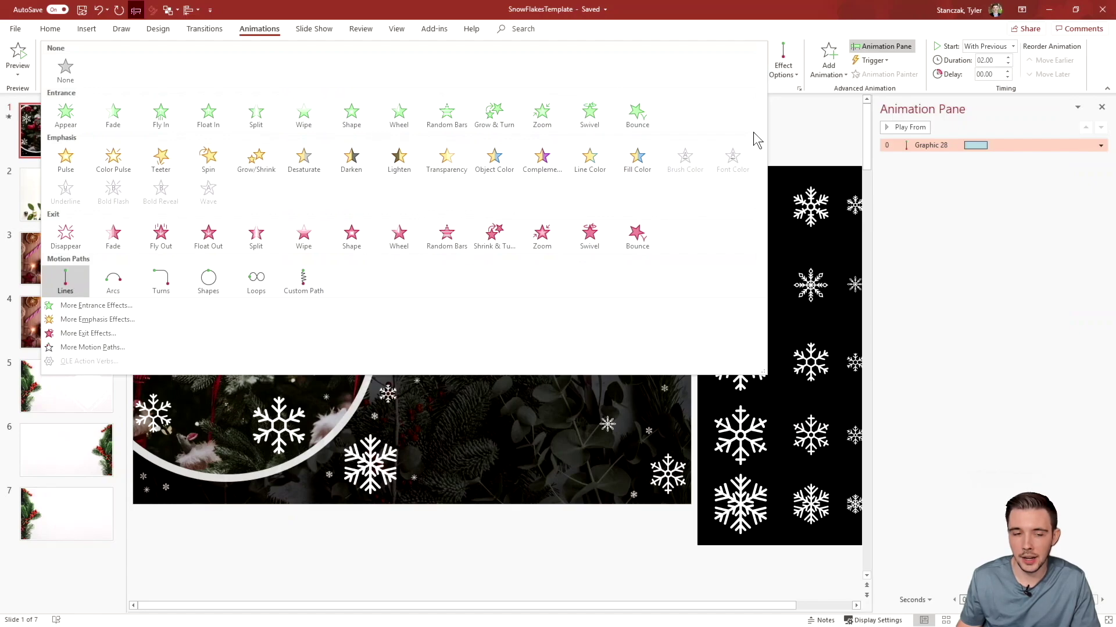
{"action": "left_click", "coordinate": [806, 134]}
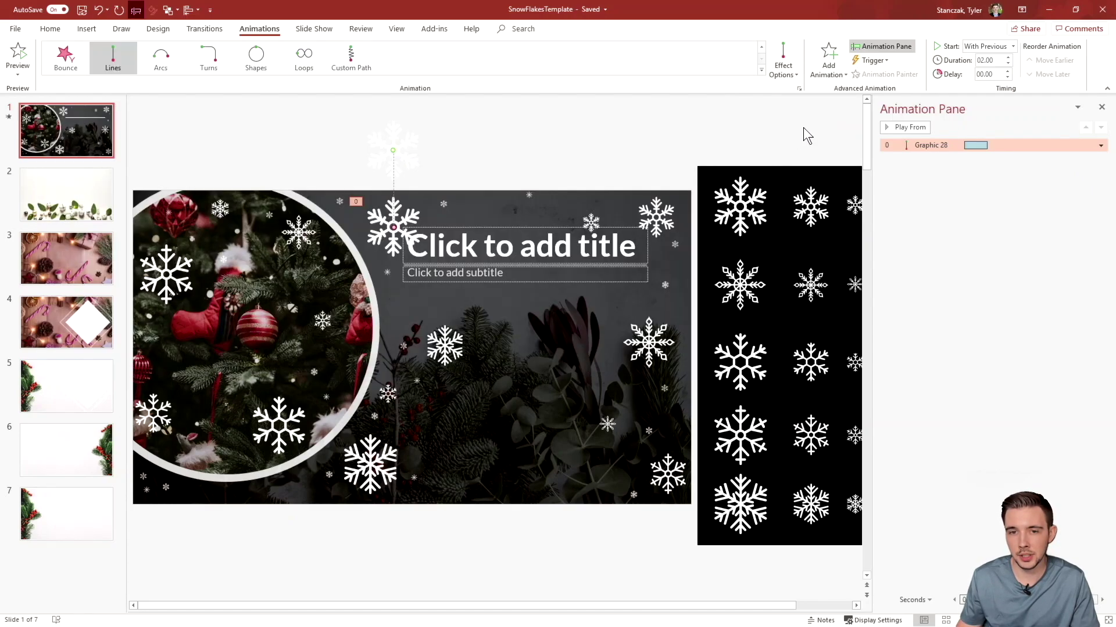
{"action": "left_click", "coordinate": [827, 71]}
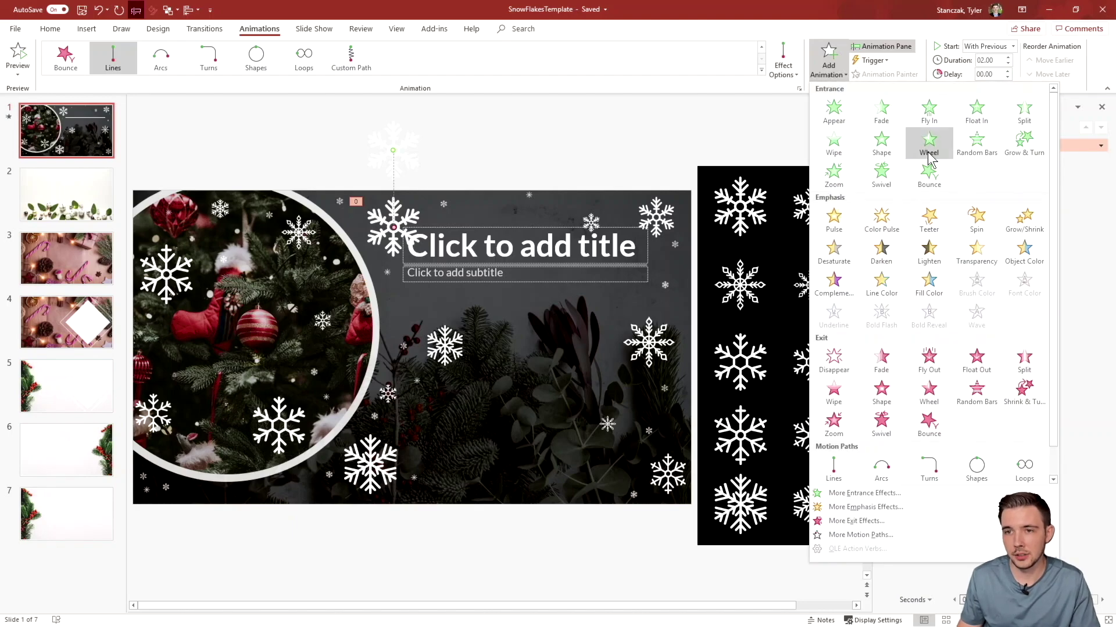
{"action": "left_click", "coordinate": [977, 220]}
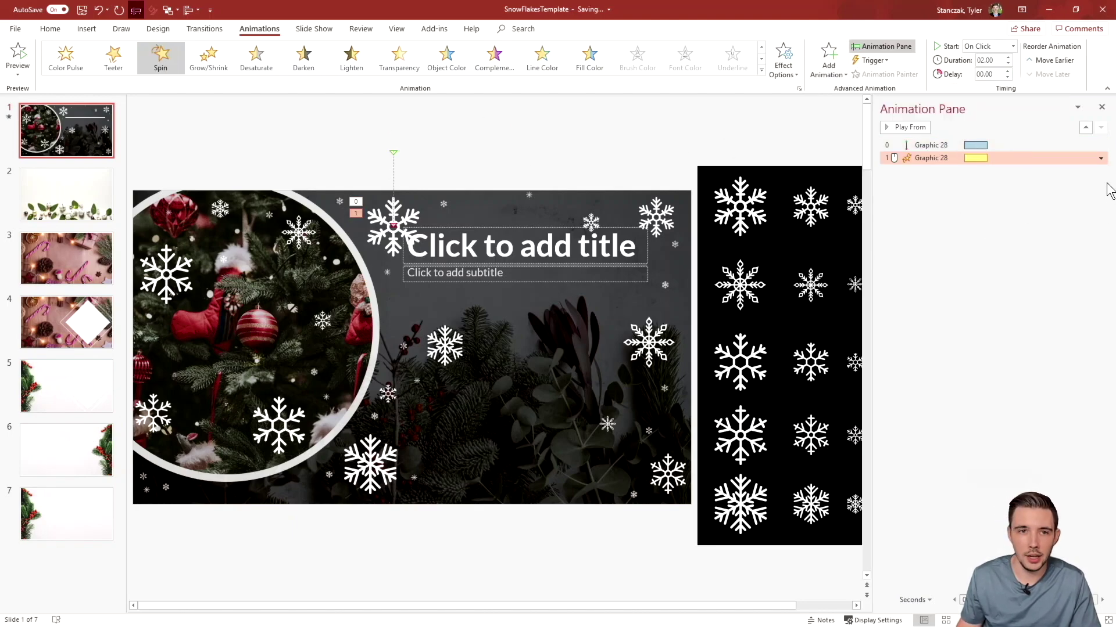
{"action": "left_click", "coordinate": [1101, 158]}
{"action": "left_click", "coordinate": [1060, 217]}
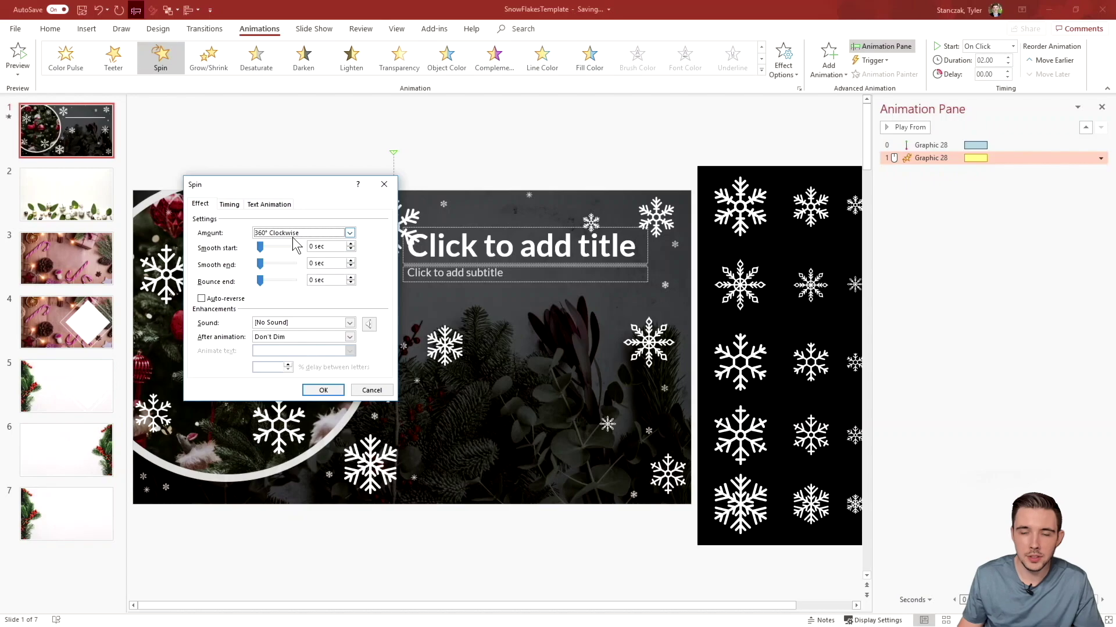
{"action": "left_click", "coordinate": [316, 391]}
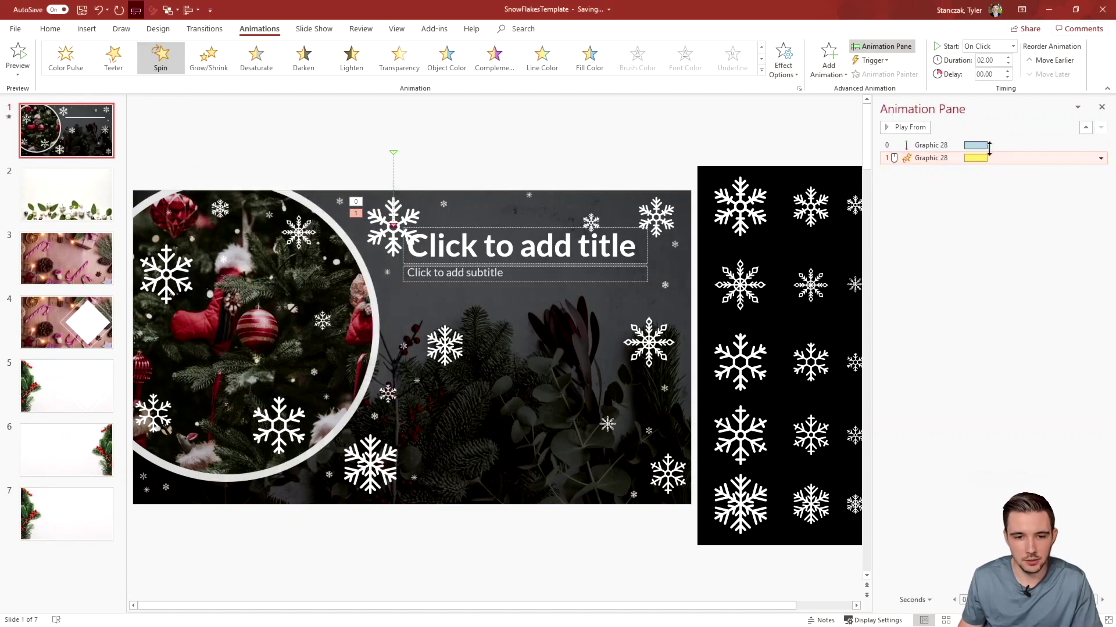
- Set the Spin to Start With Previous, preview both animations, and shorten the Spin to 1 second
{"action": "left_click", "coordinate": [1100, 158]}
{"action": "left_click", "coordinate": [1080, 185]}
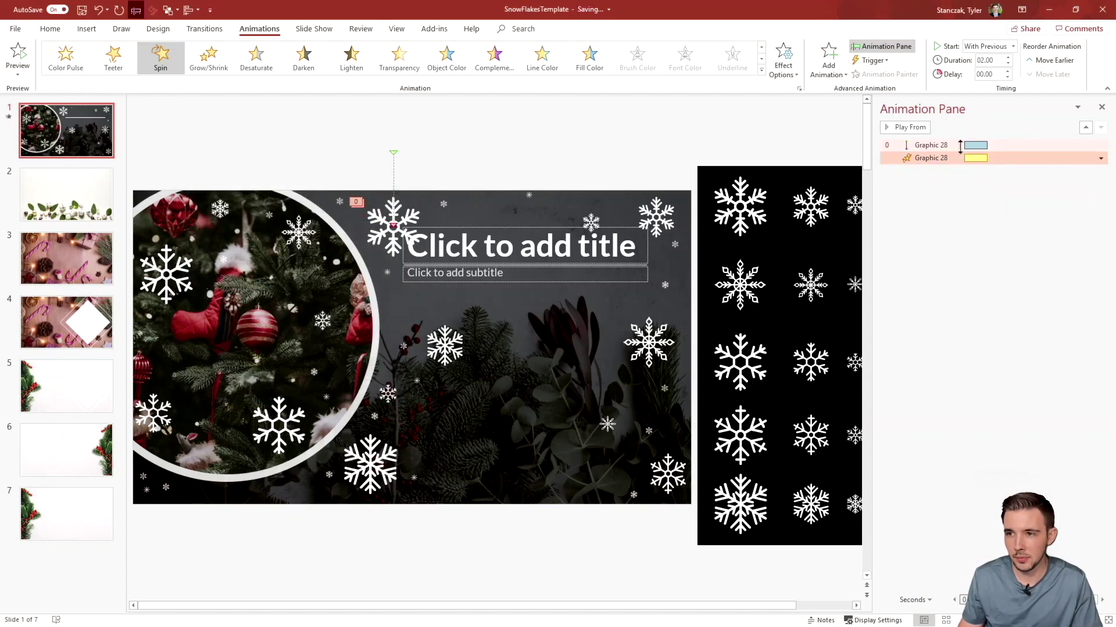
{"action": "left_click", "coordinate": [911, 131]}
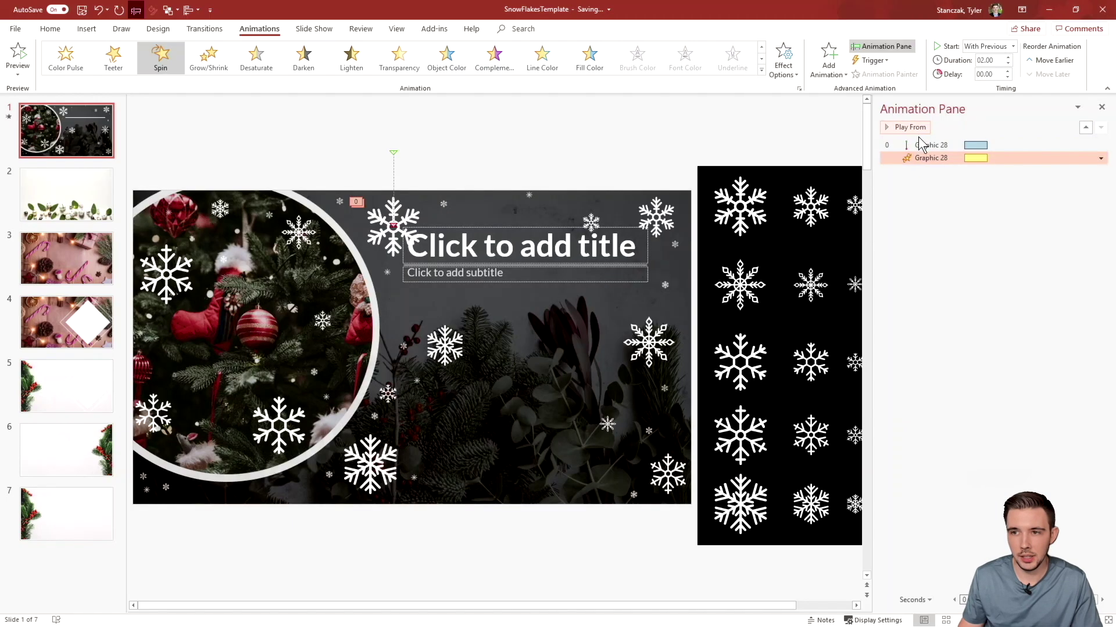
{"action": "left_click", "coordinate": [922, 144]}
{"action": "left_click", "coordinate": [910, 127]}
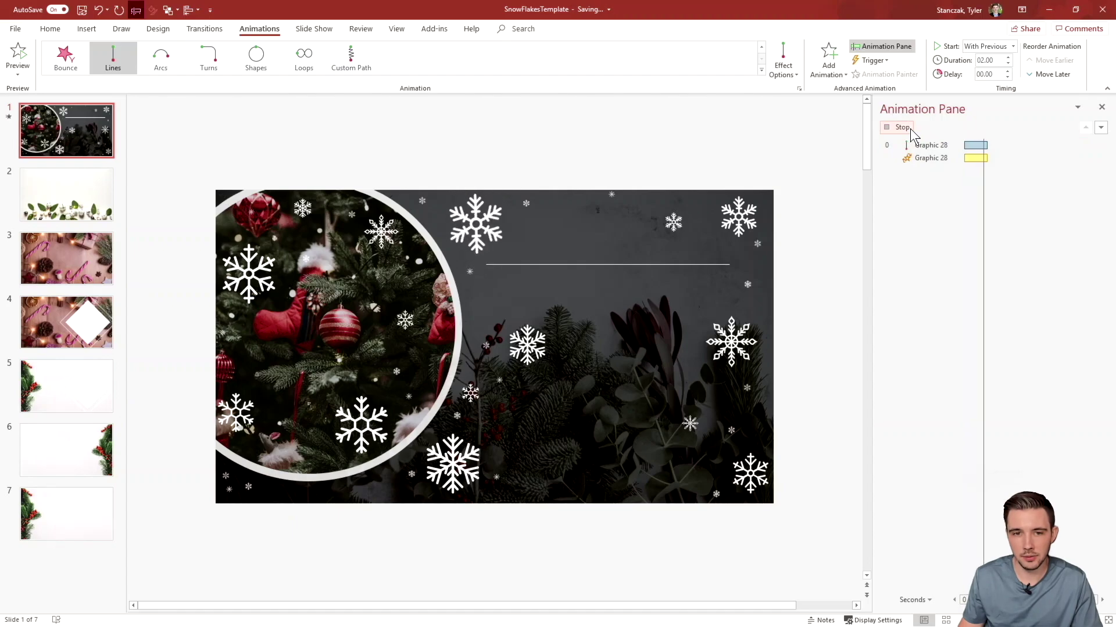
{"action": "left_click", "coordinate": [1024, 158]}
{"action": "left_click", "coordinate": [1007, 63]}
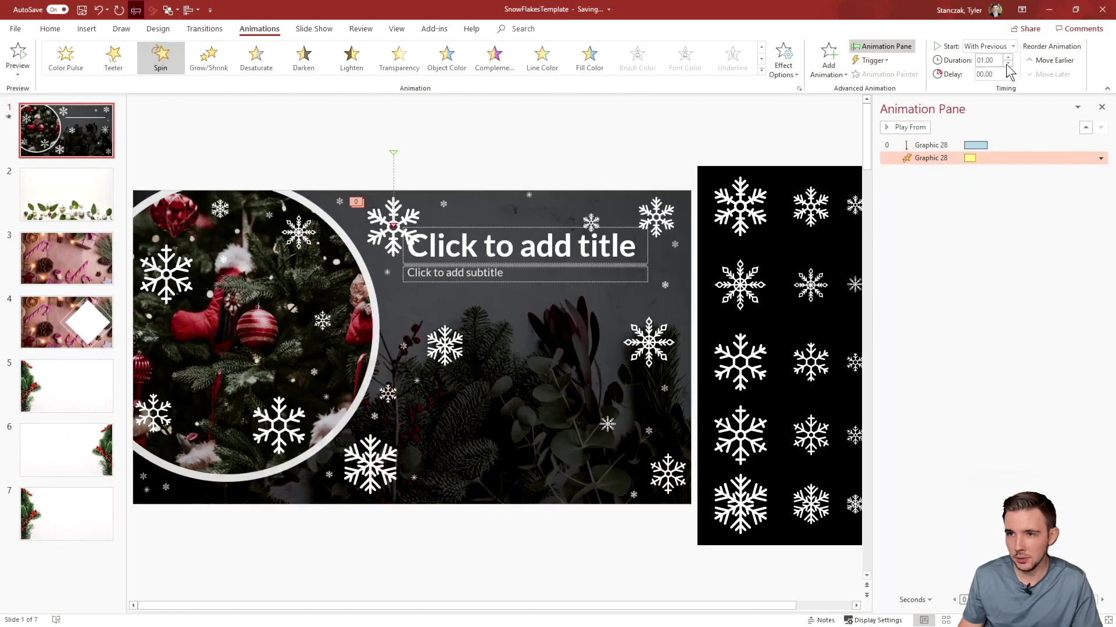
- Change the Spin to Half Spin (180° clockwise) lasting 2 seconds, and preview it
{"action": "left_click", "coordinate": [1100, 158]}
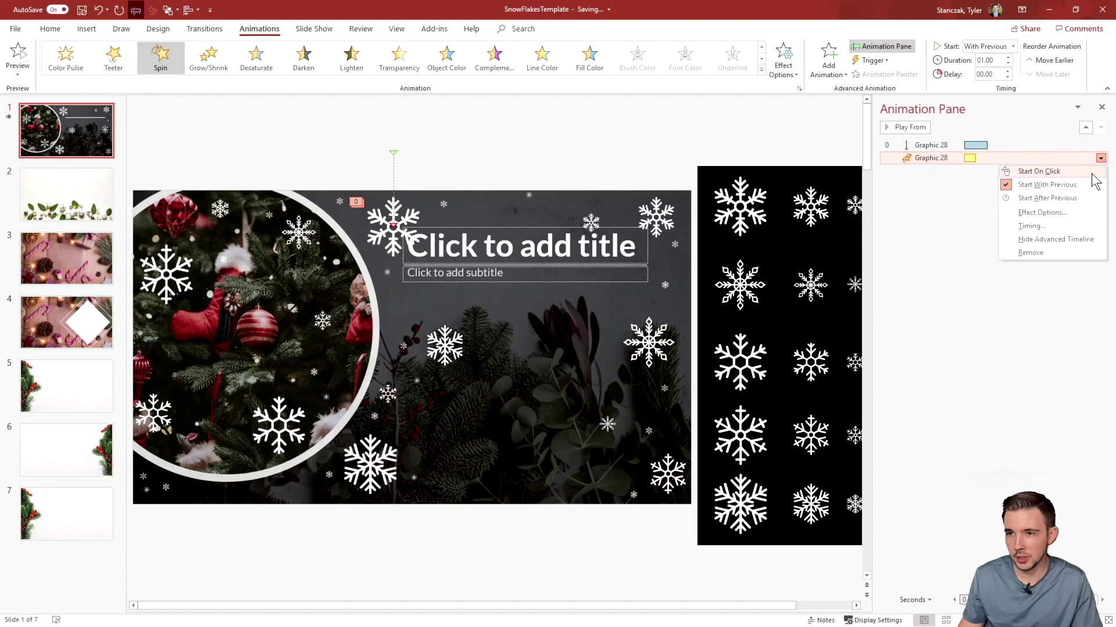
{"action": "left_click", "coordinate": [1059, 216]}
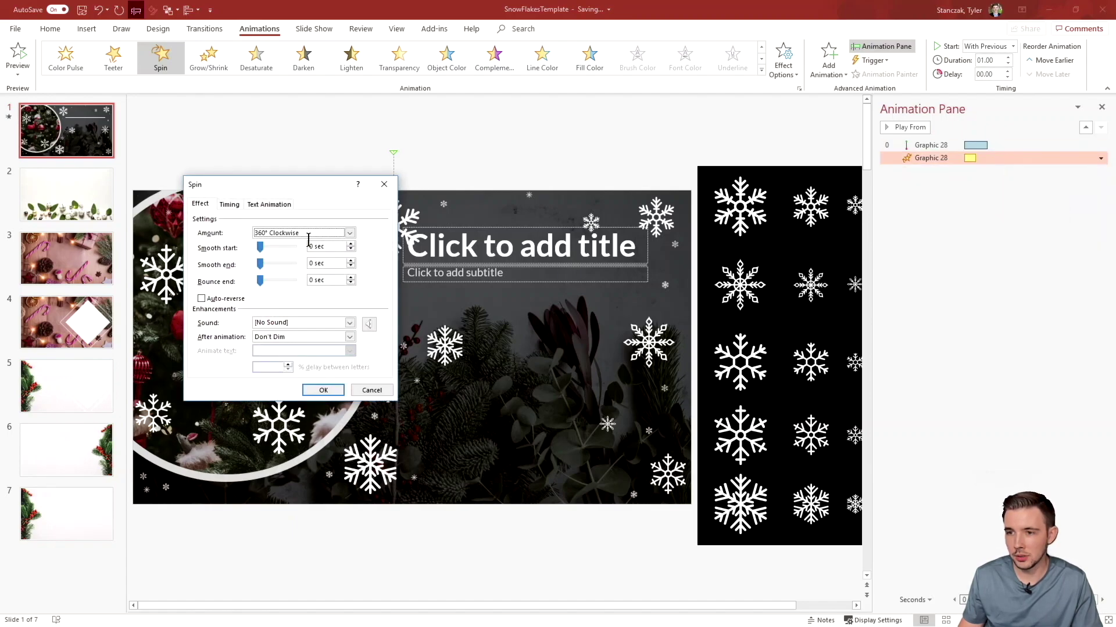
{"action": "left_click", "coordinate": [349, 232]}
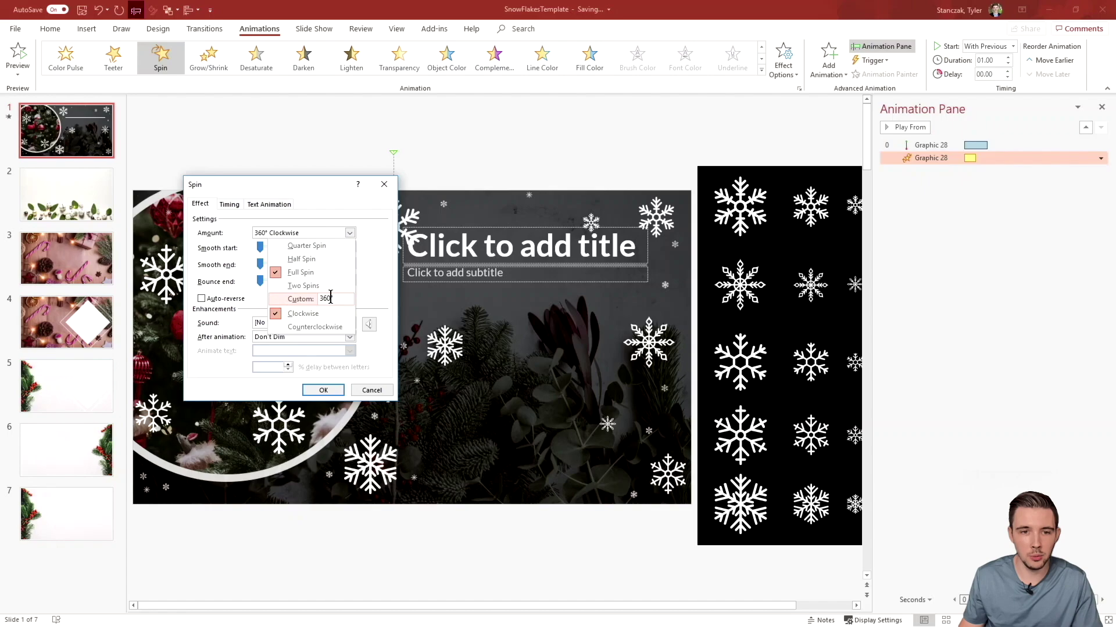
{"action": "left_click", "coordinate": [302, 259]}
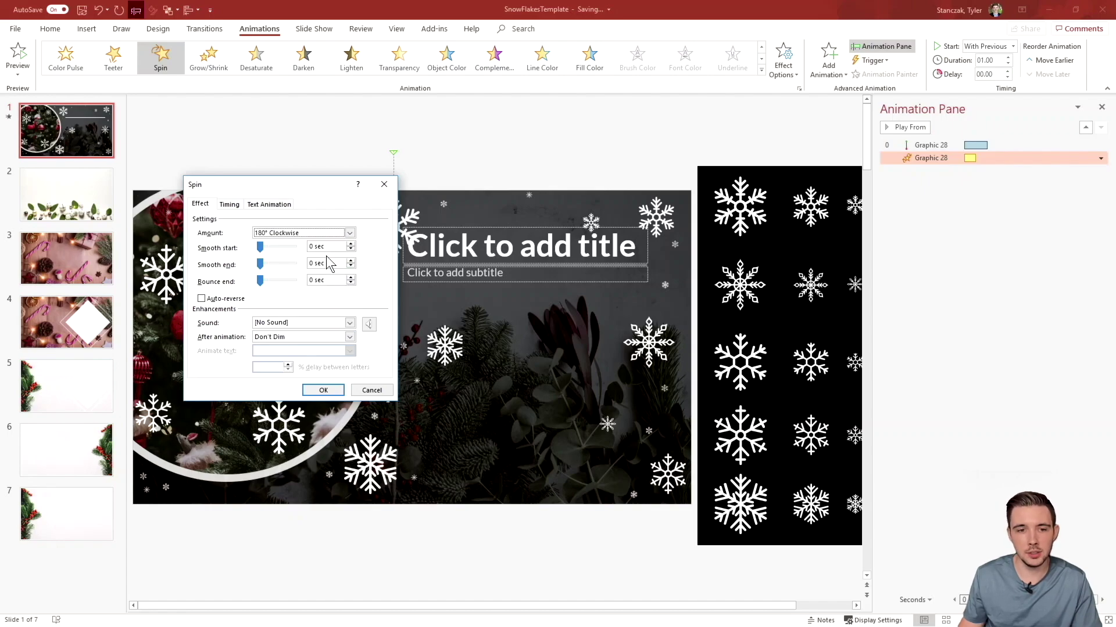
{"action": "left_click", "coordinate": [322, 390]}
{"action": "left_click", "coordinate": [910, 145]}
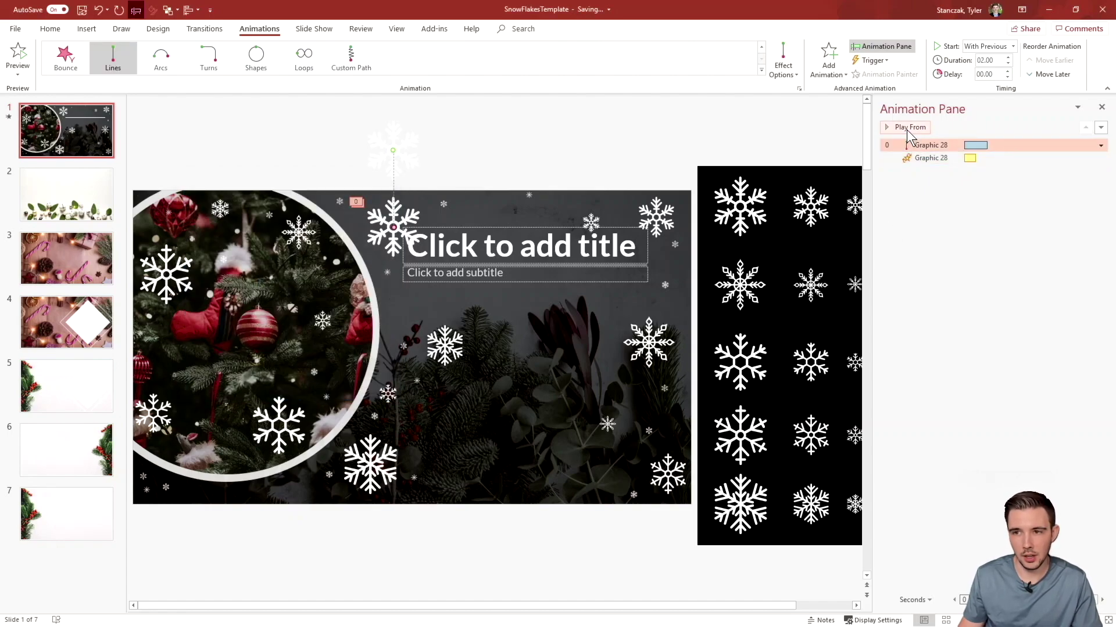
{"action": "left_click", "coordinate": [905, 127]}
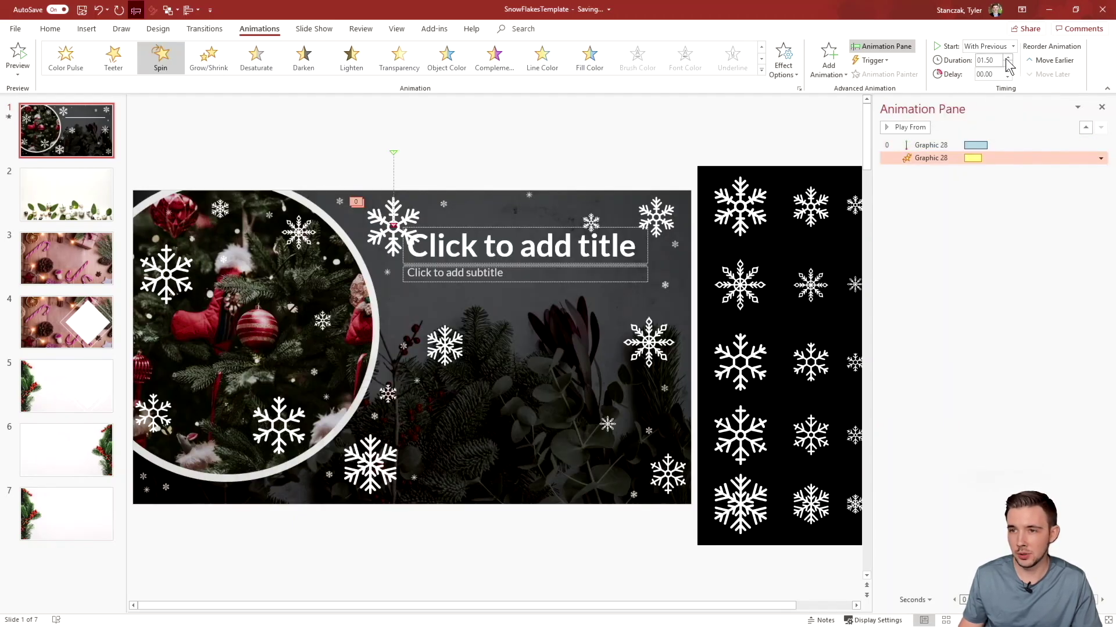
{"action": "left_click", "coordinate": [1008, 58]}
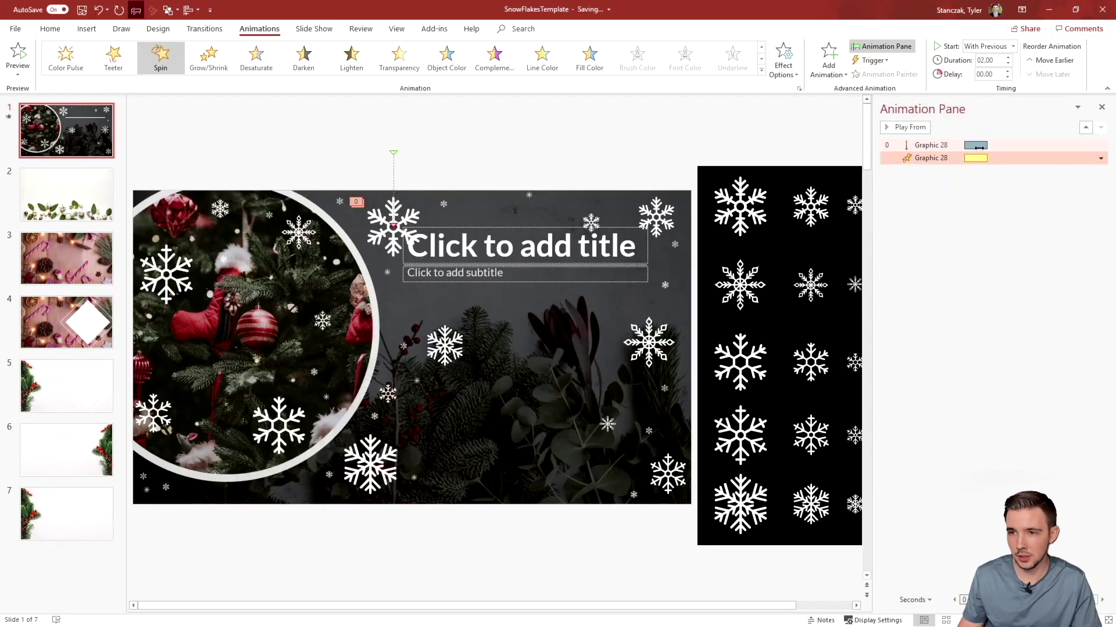
{"action": "left_click", "coordinate": [908, 127]}
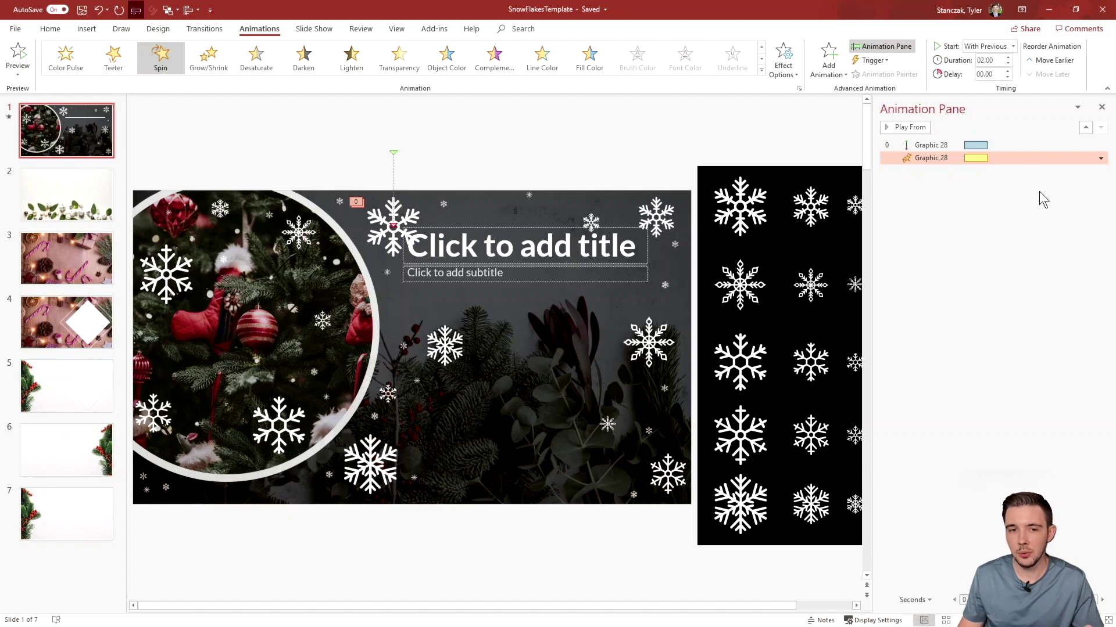
- Give the Spin a 2-second smooth end and preview the finished animation
{"action": "left_click", "coordinate": [1100, 159]}
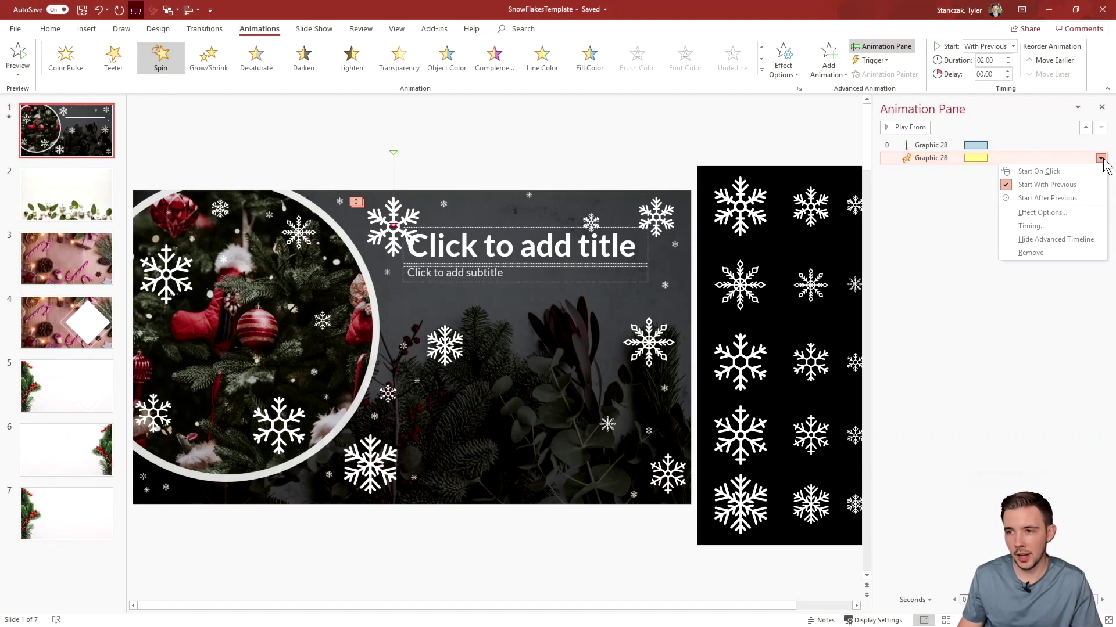
{"action": "left_click", "coordinate": [1071, 211]}
{"action": "left_click_drag", "start_coordinate": [260, 264], "coordinate": [311, 264]}
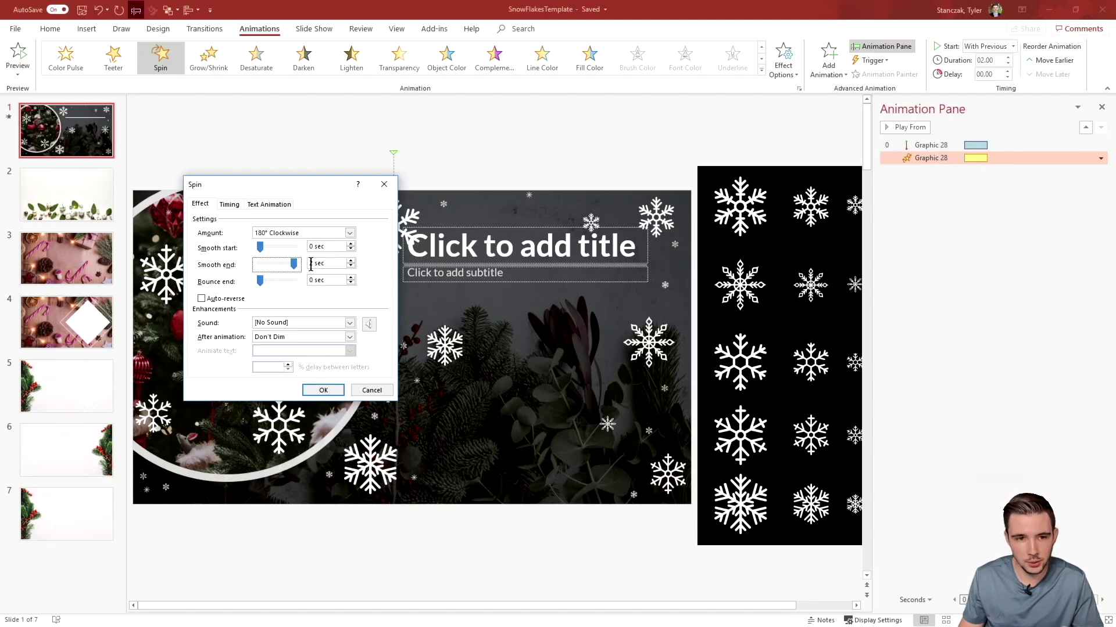
{"action": "left_click", "coordinate": [324, 390]}
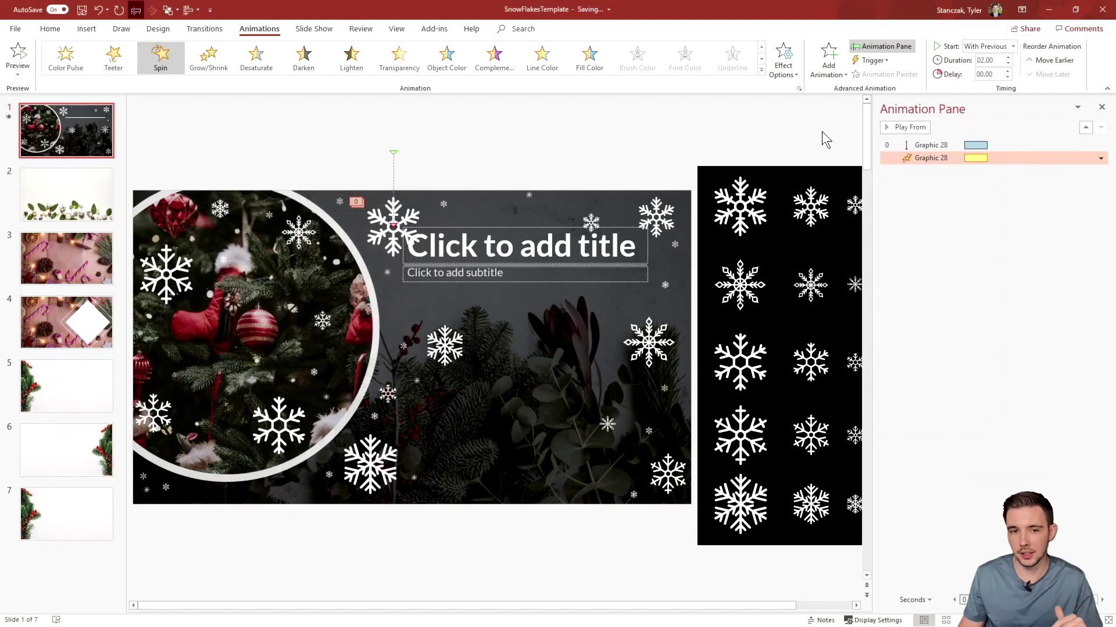
{"action": "left_click", "coordinate": [918, 145]}
{"action": "left_click", "coordinate": [907, 127]}
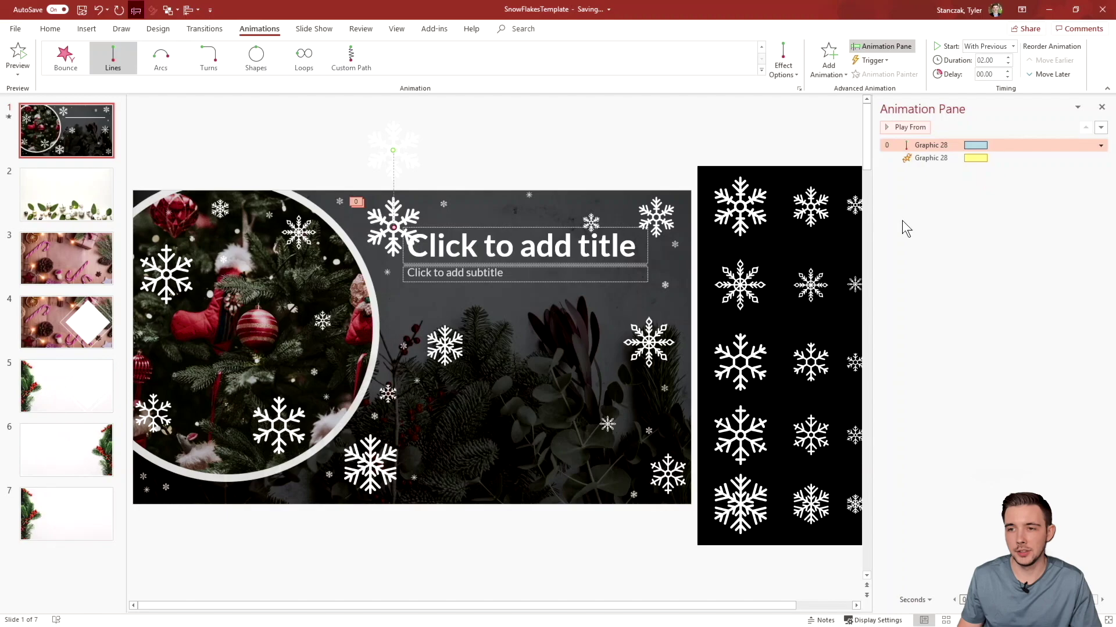
- Add a Fade entrance, move it to the top of the order, start it With Previous, and preview
{"action": "left_click", "coordinate": [836, 76]}
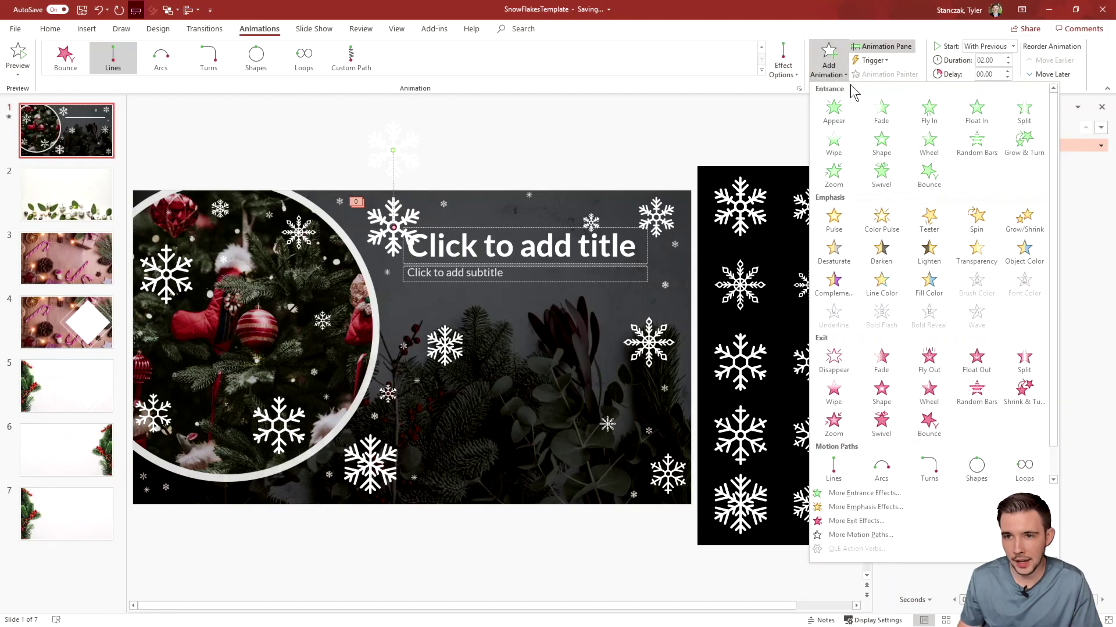
{"action": "left_click", "coordinate": [893, 116]}
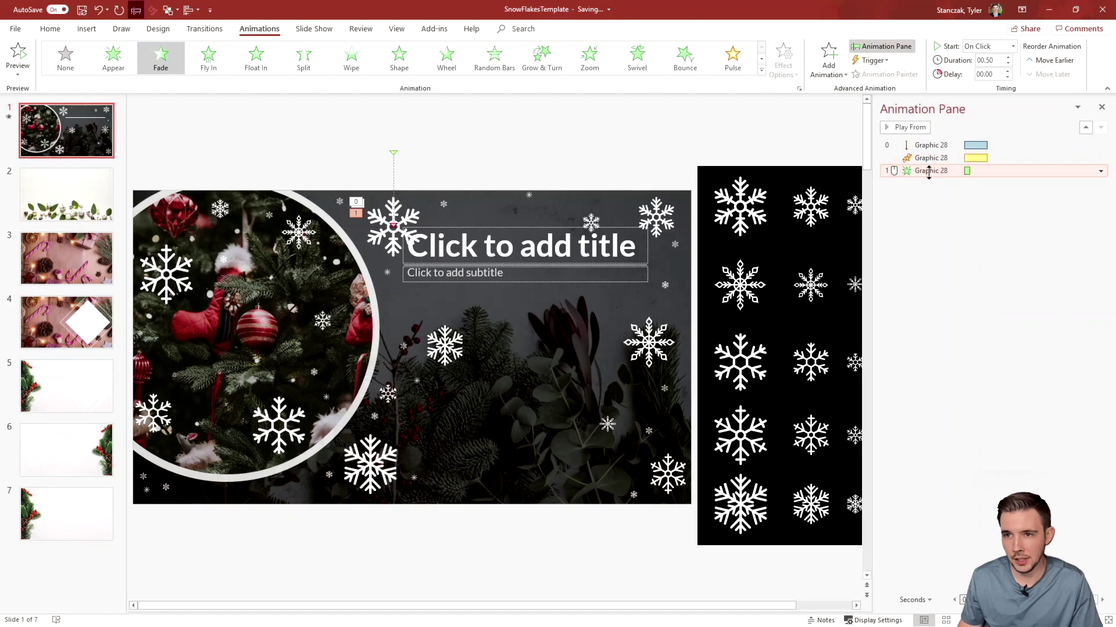
{"action": "left_click_drag", "start_coordinate": [942, 146], "coordinate": [942, 144]}
{"action": "left_click", "coordinate": [1100, 146]}
{"action": "left_click", "coordinate": [1046, 172]}
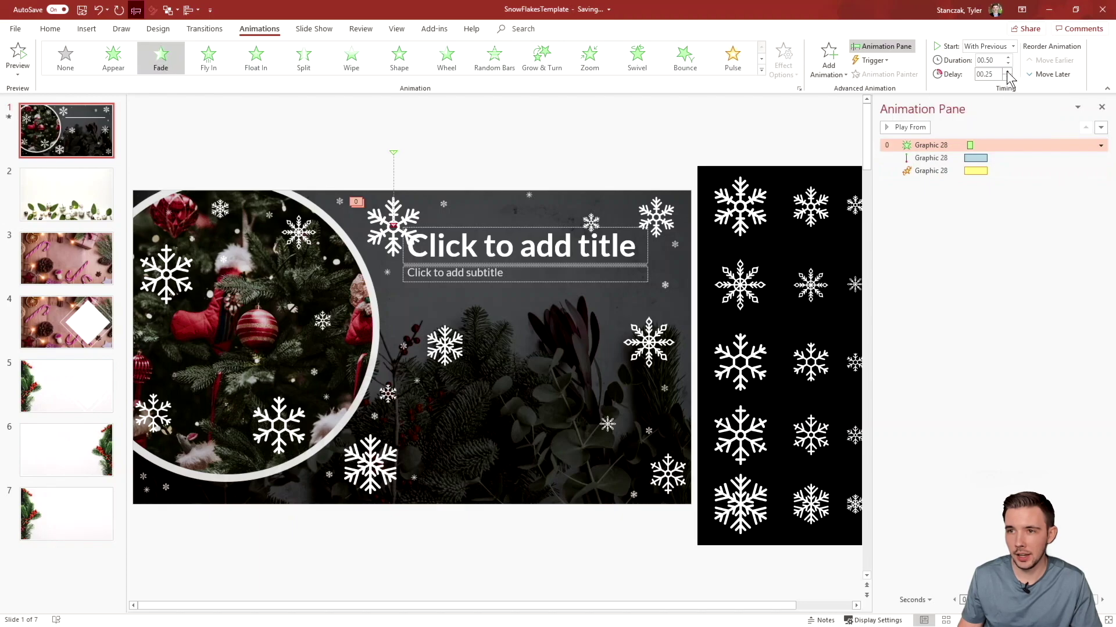
{"action": "left_click", "coordinate": [918, 128]}
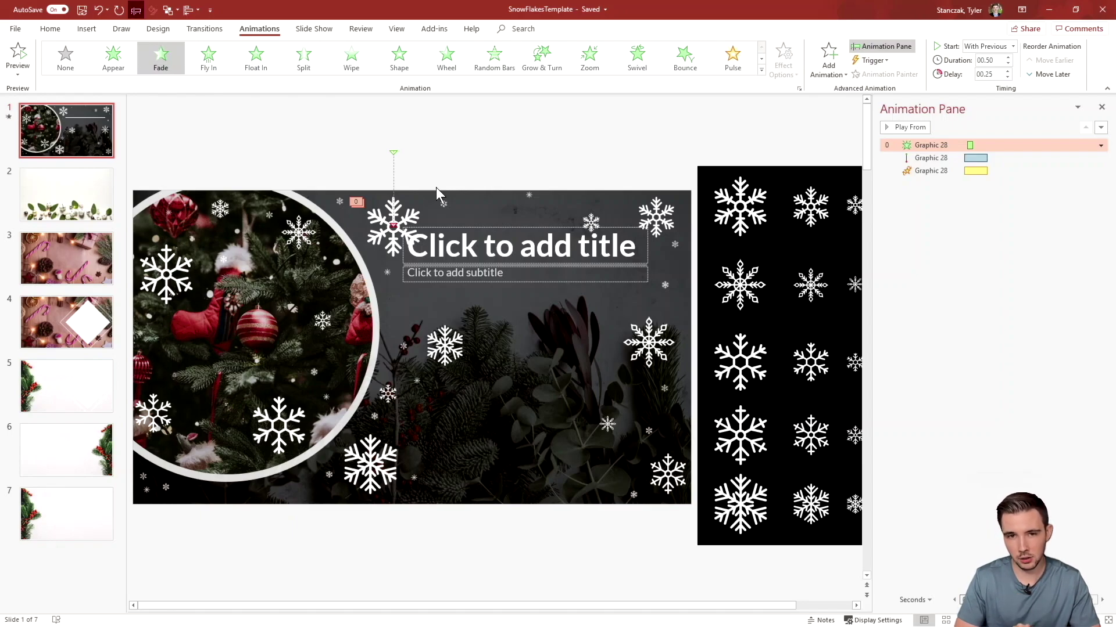
- Use Animation Painter to copy the title snowflake's animations onto the snowflakes near the title and right side
{"action": "left_click", "coordinate": [404, 219]}
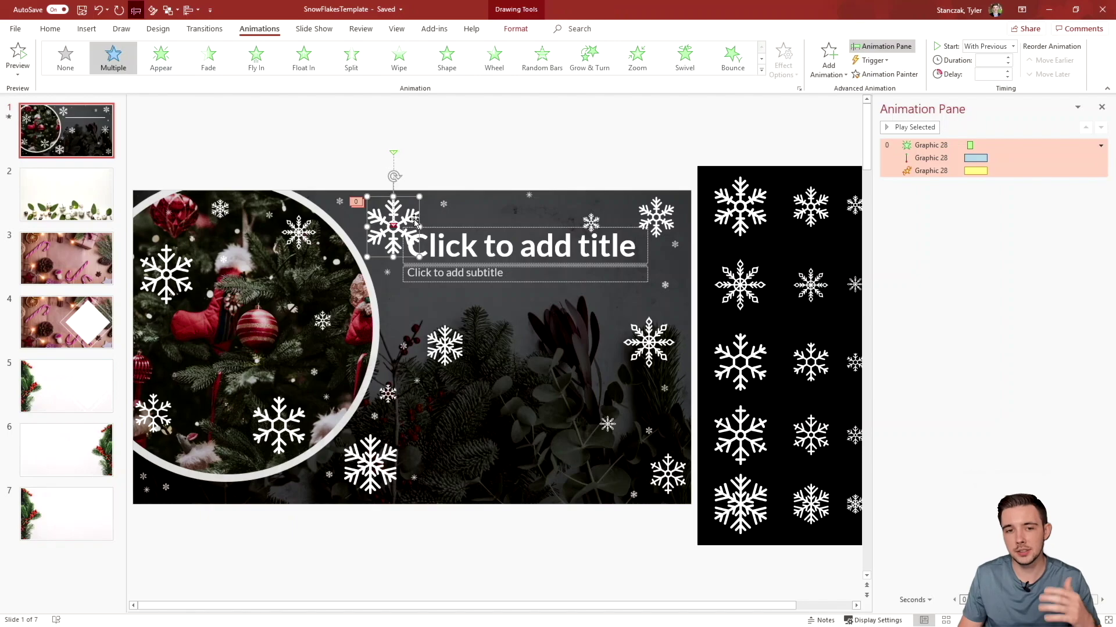
{"action": "left_click", "coordinate": [889, 74]}
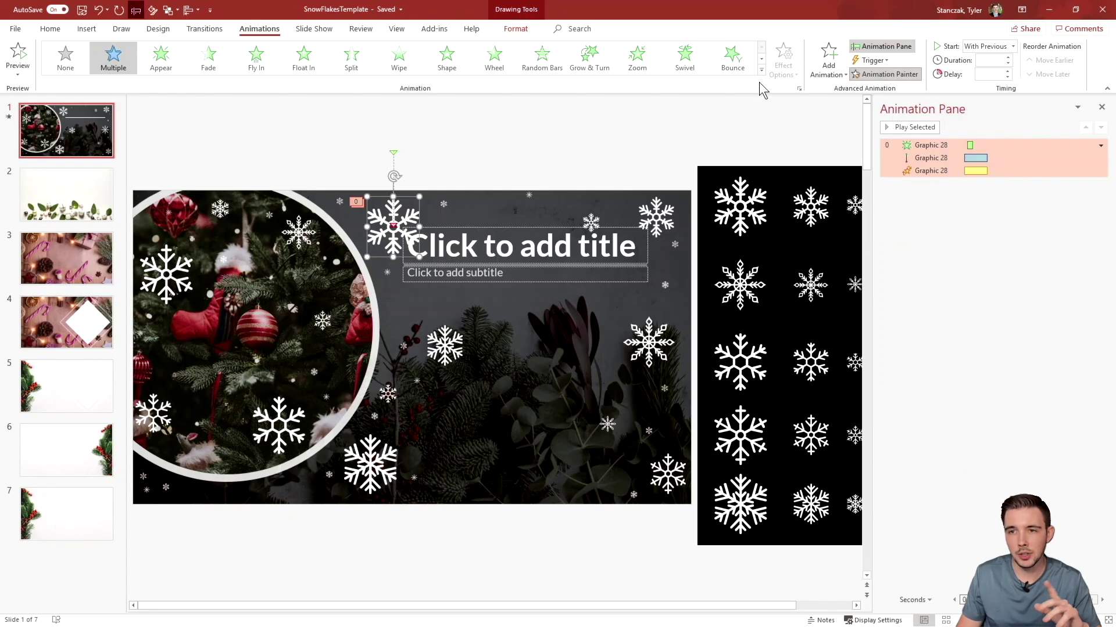
{"action": "left_click", "coordinate": [444, 205]}
{"action": "left_click", "coordinate": [530, 197]}
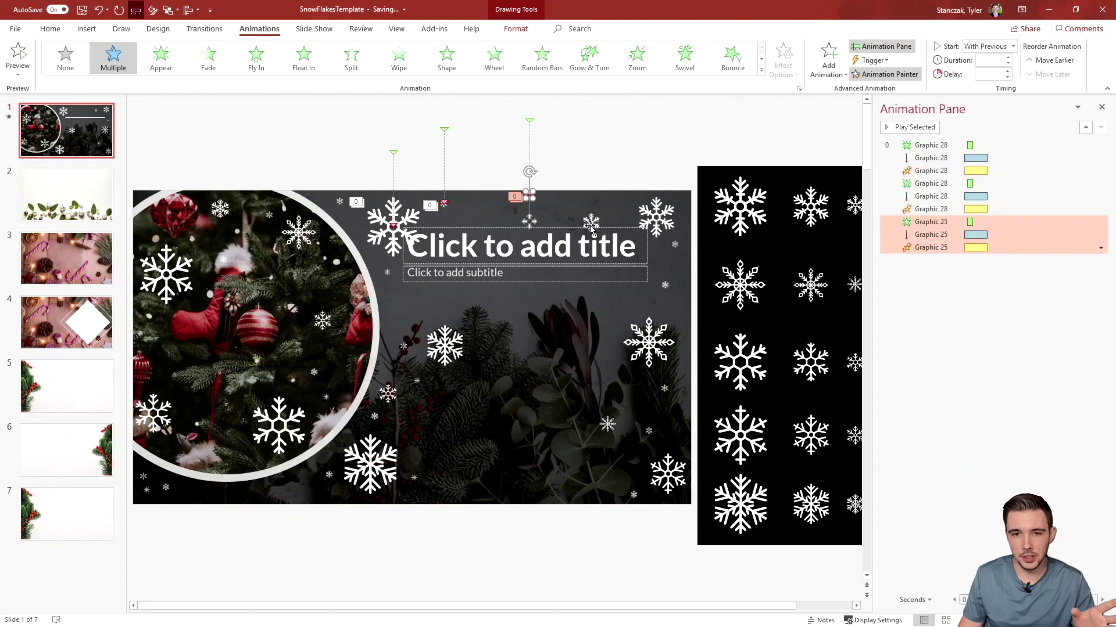
{"action": "left_click", "coordinate": [591, 222]}
{"action": "left_click", "coordinate": [657, 220]}
{"action": "left_click", "coordinate": [675, 244]}
{"action": "left_click", "coordinate": [664, 284]}
{"action": "left_click", "coordinate": [646, 344]}
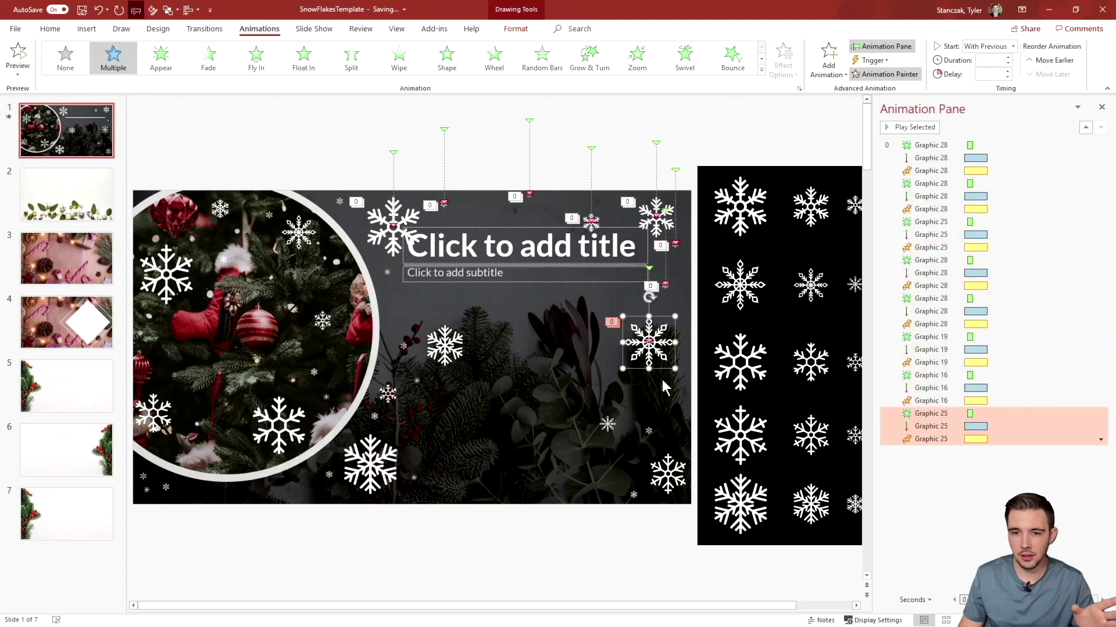
{"action": "left_click", "coordinate": [664, 388]}
{"action": "left_click", "coordinate": [649, 431]}
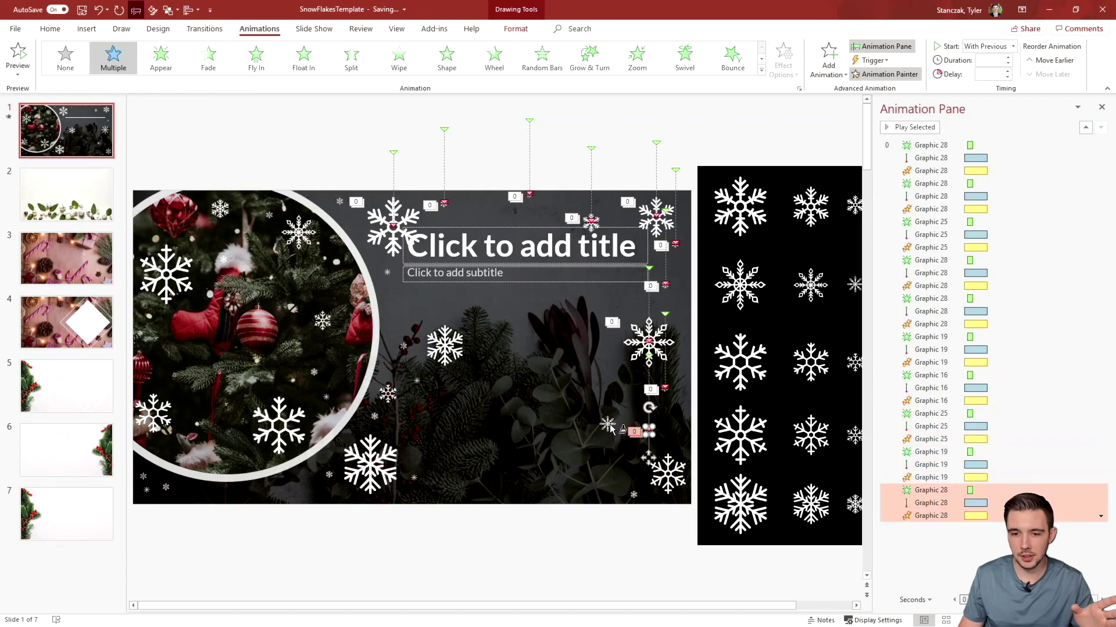
{"action": "left_click", "coordinate": [607, 424]}
{"action": "left_click", "coordinate": [668, 474]}
{"action": "left_click", "coordinate": [633, 494]}
- Paint the same animations onto the snowflakes on the tree, the left edge and the bottom-left corner
{"action": "left_click", "coordinate": [370, 464]}
{"action": "left_click", "coordinate": [414, 478]}
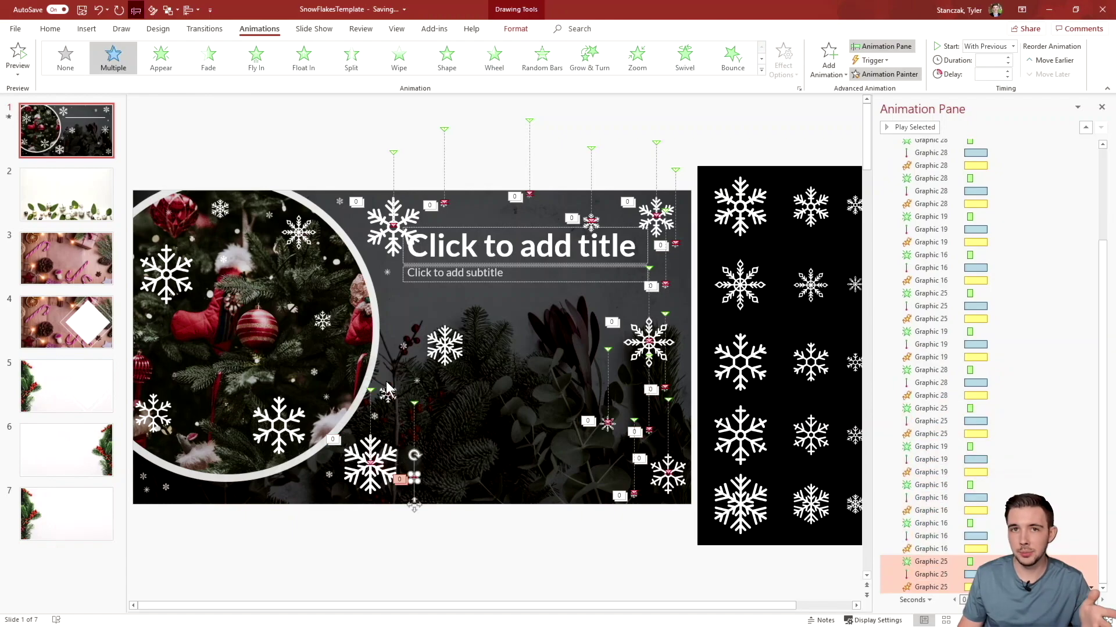
{"action": "left_click", "coordinate": [388, 395]}
{"action": "left_click", "coordinate": [375, 416]}
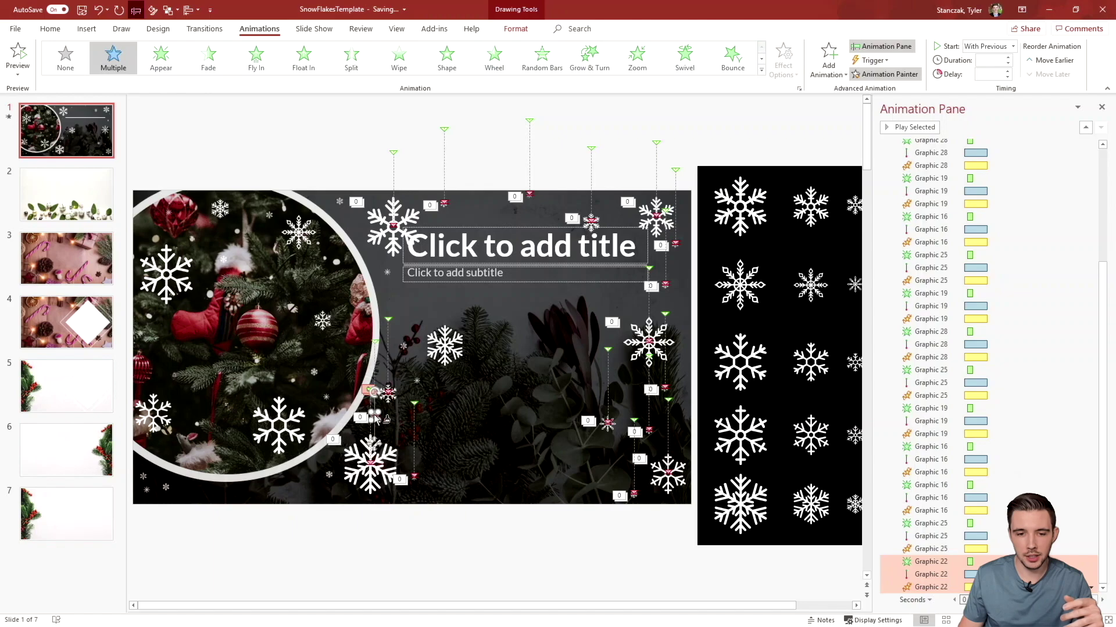
{"action": "left_click", "coordinate": [418, 382]}
{"action": "left_click", "coordinate": [432, 334]}
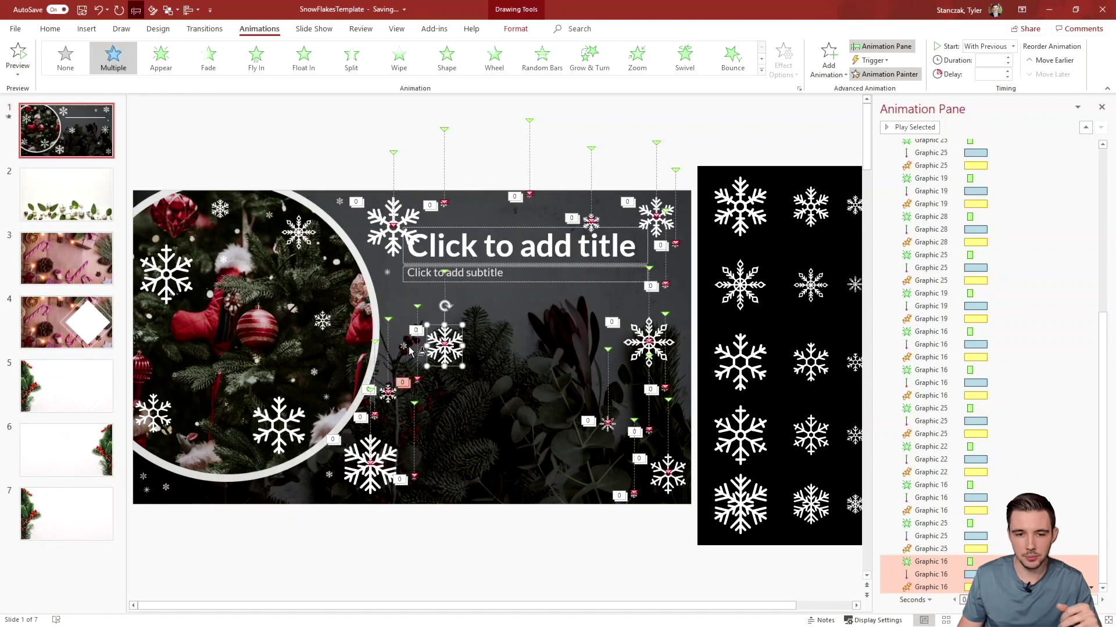
{"action": "left_click", "coordinate": [403, 347]}
{"action": "left_click", "coordinate": [387, 272]}
{"action": "left_click", "coordinate": [339, 201]}
{"action": "left_click", "coordinate": [328, 474]}
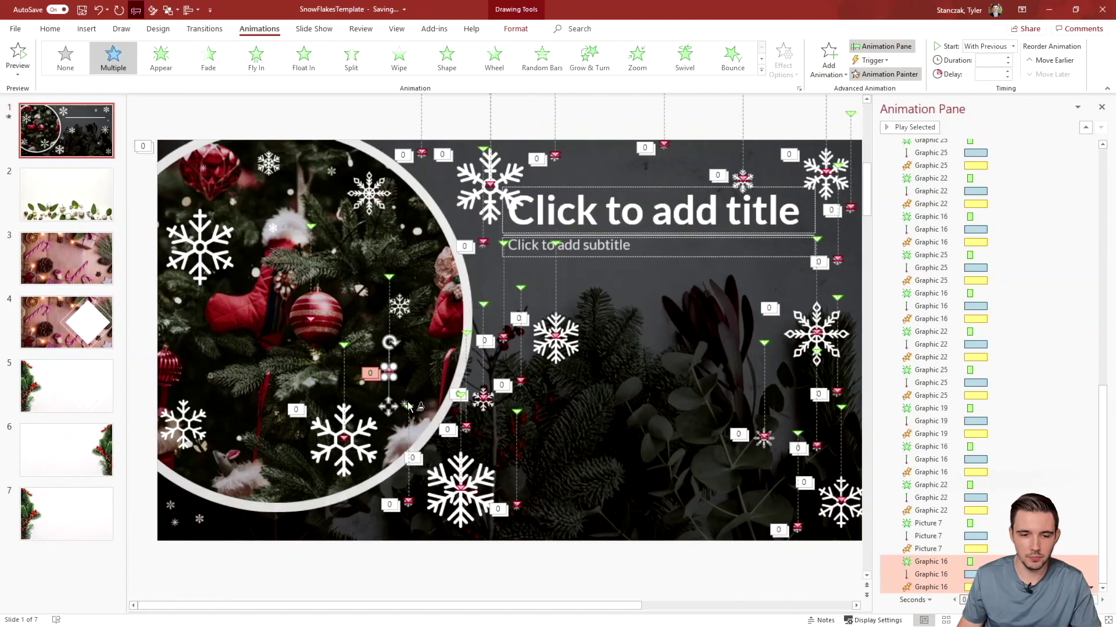
{"action": "scroll", "coordinate": [407, 402], "scroll_direction": "up", "scroll_amount": 2}
{"action": "left_click", "coordinate": [326, 172]}
{"action": "left_click", "coordinate": [263, 165]}
{"action": "left_click", "coordinate": [195, 249]}
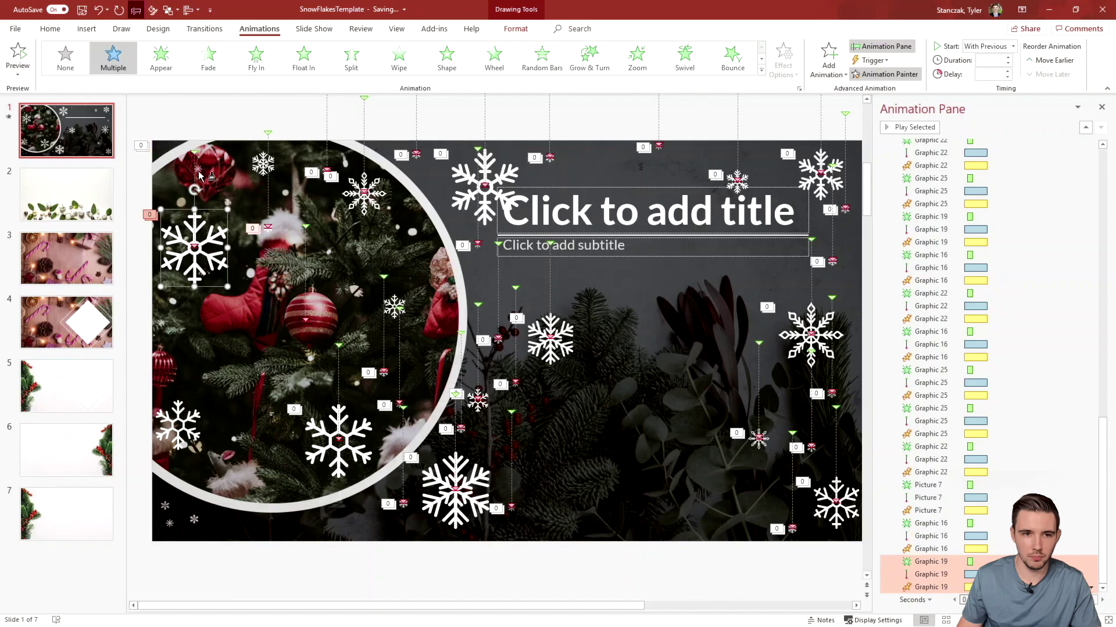
{"action": "left_click", "coordinate": [170, 522]}
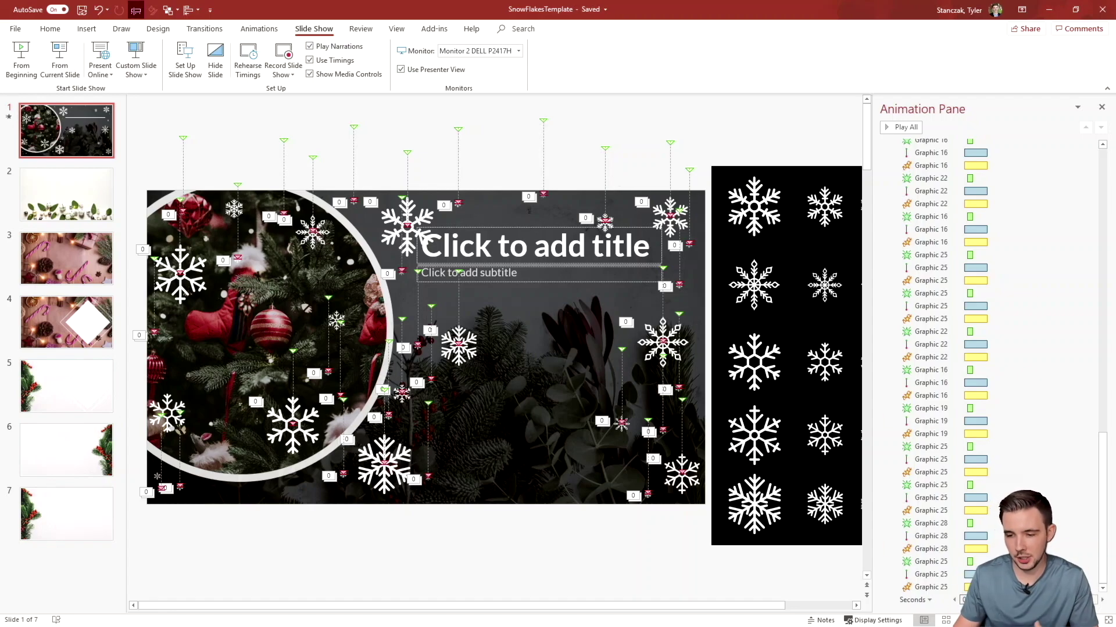
{"action": "key", "text": "F5"}
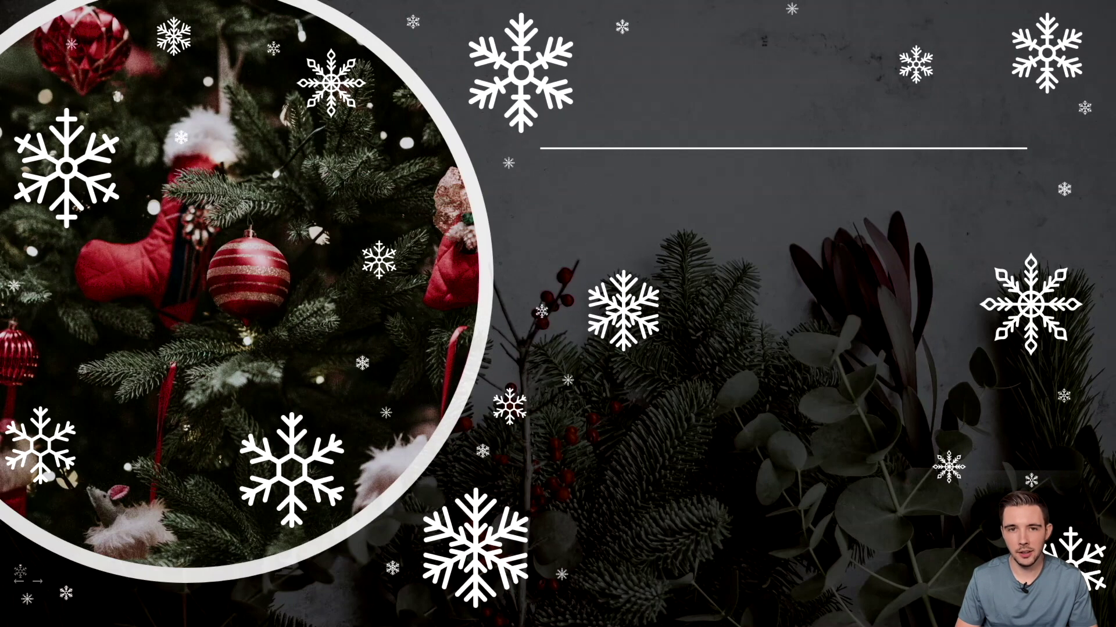
{"action": "key", "text": "Escape"}
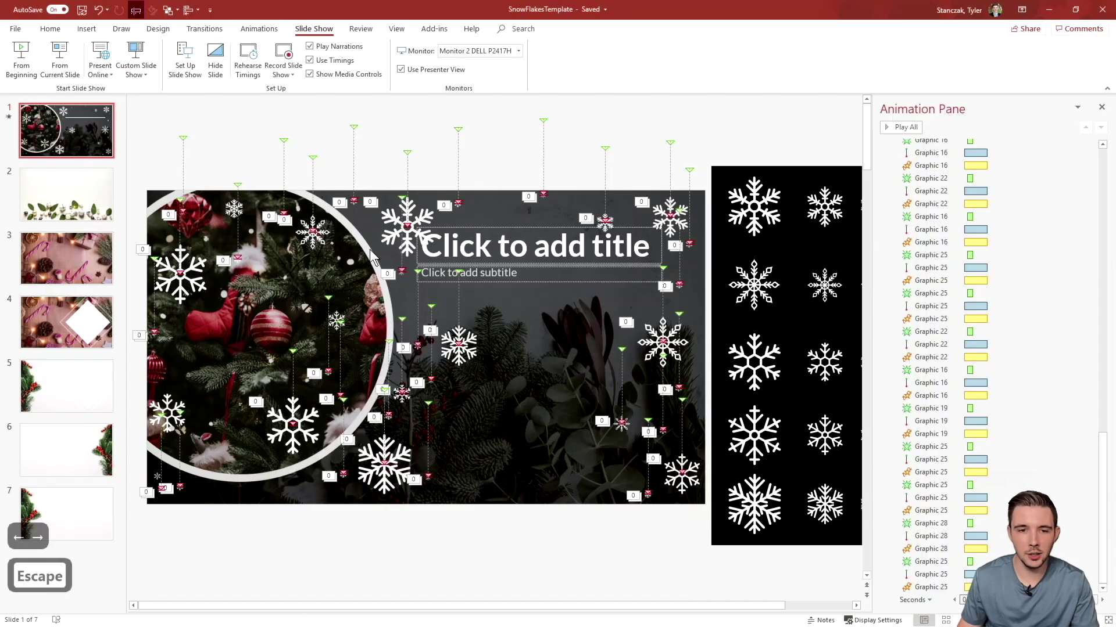
{"action": "left_click", "coordinate": [291, 430]}
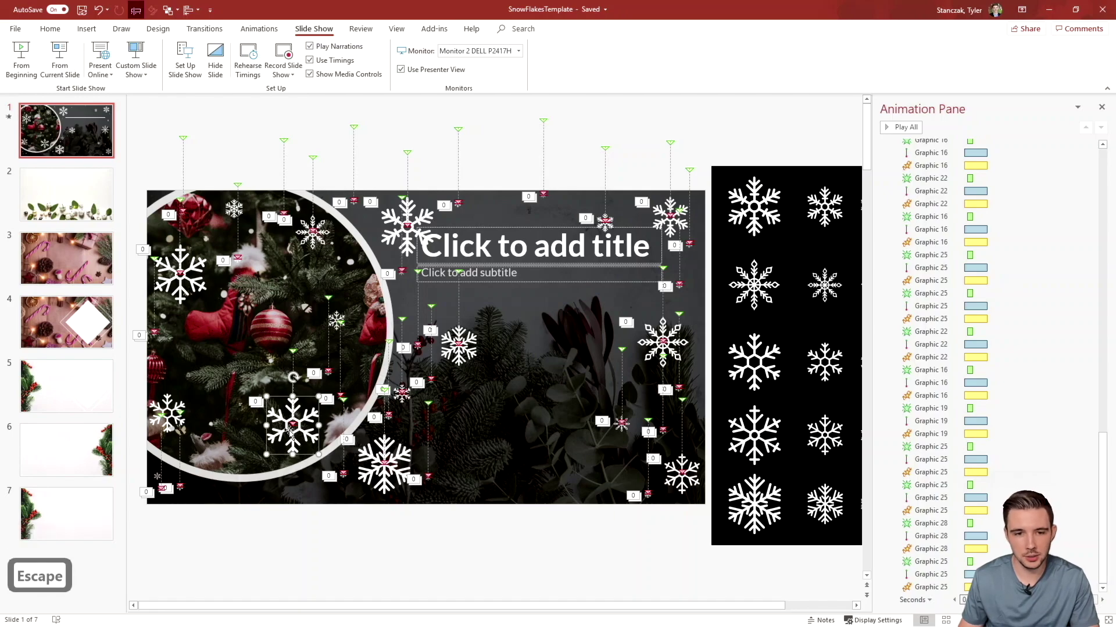
- Paint the animations onto the missed small snowflake and start the slideshow with F5
{"action": "left_click", "coordinate": [259, 30]}
{"action": "left_click", "coordinate": [885, 74]}
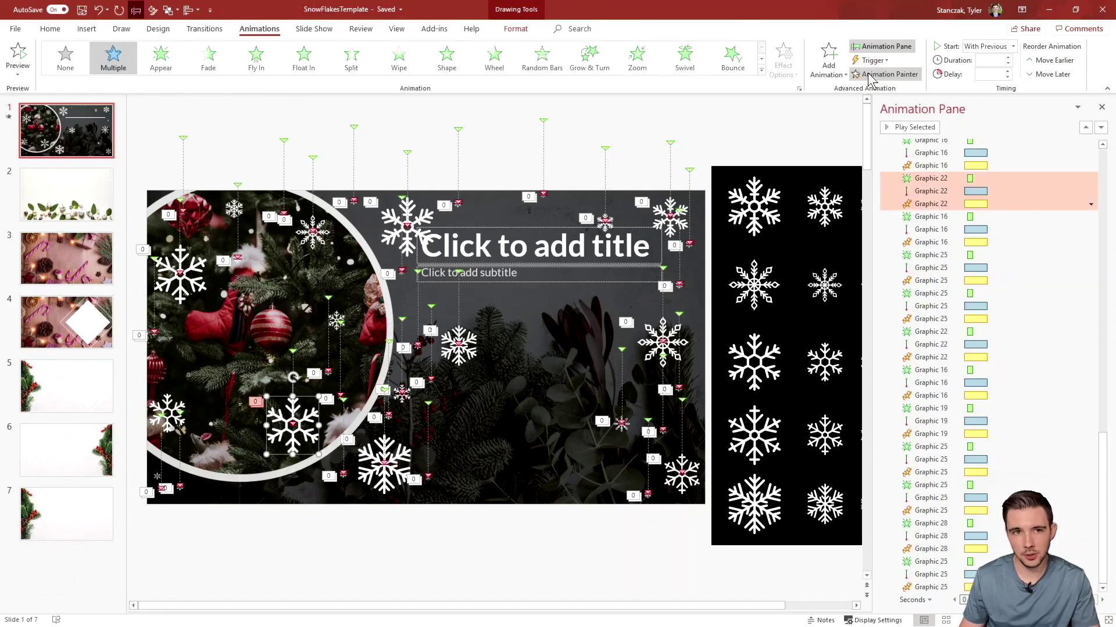
{"action": "left_click", "coordinate": [334, 323]}
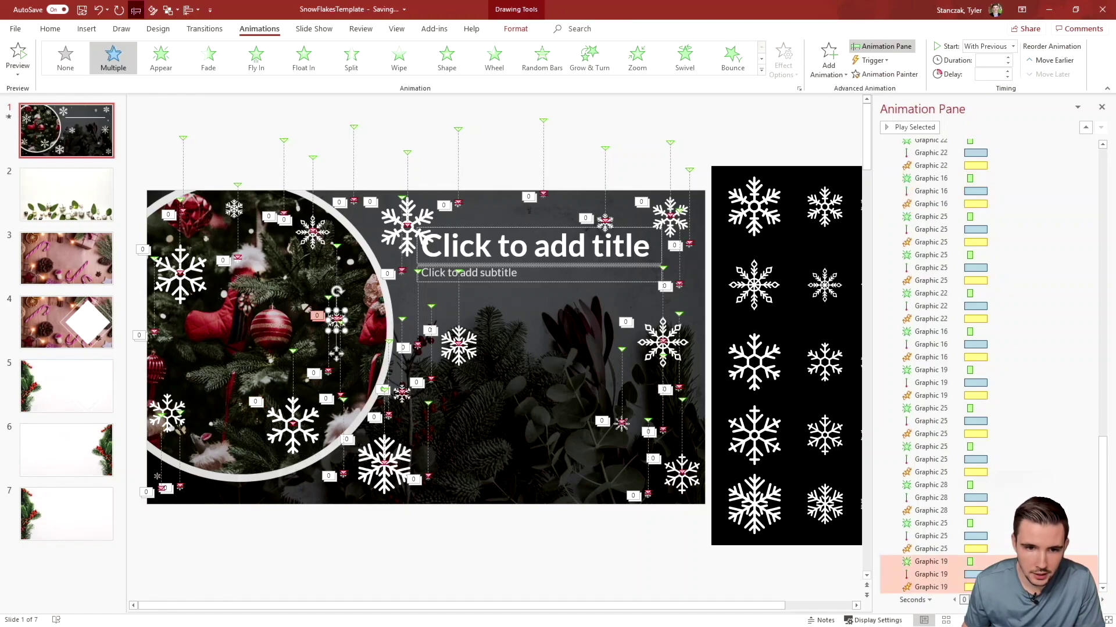
{"action": "key", "text": "F5"}
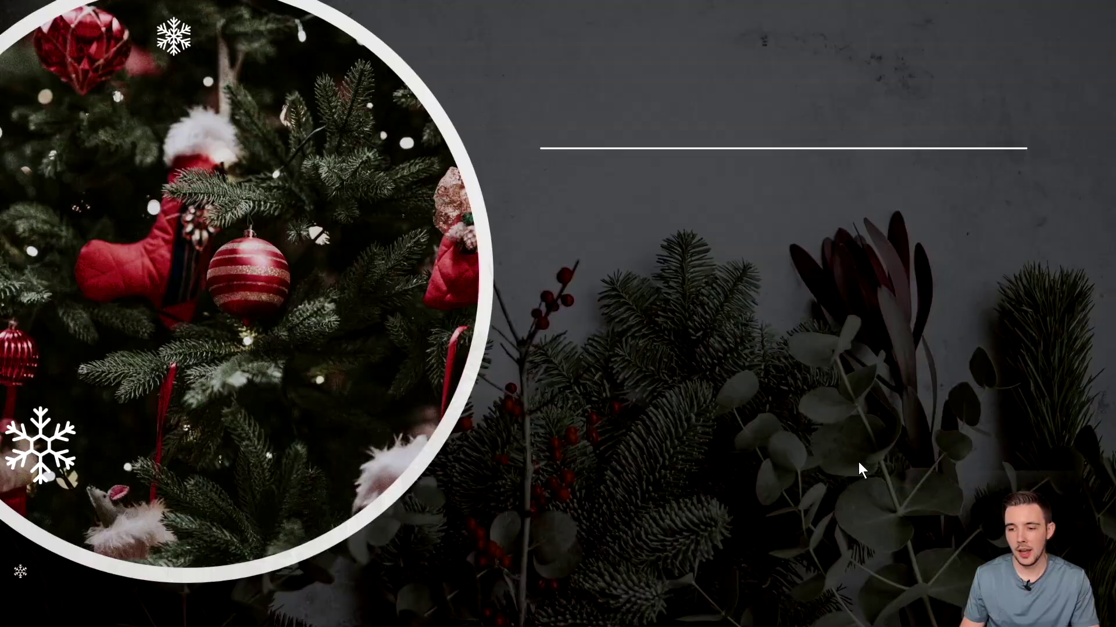